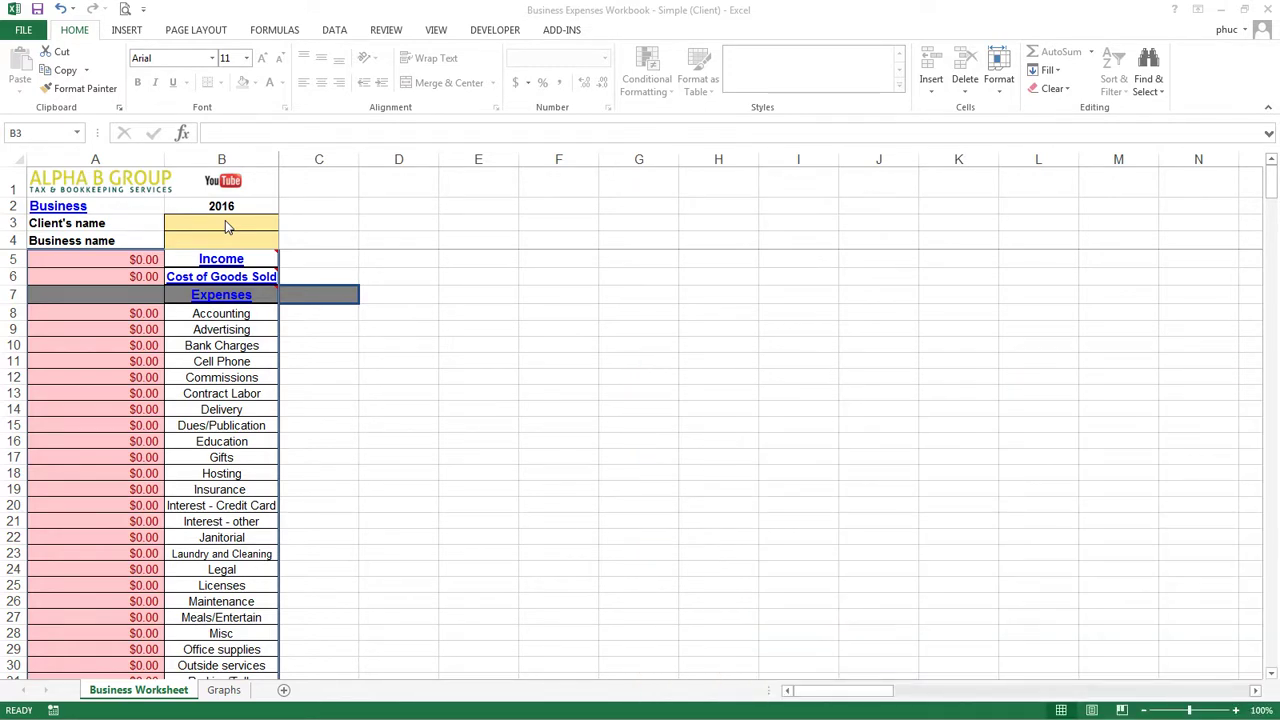
# Select the client name and business name input cells at the top of the sheet.
pyautogui.click(225, 222)
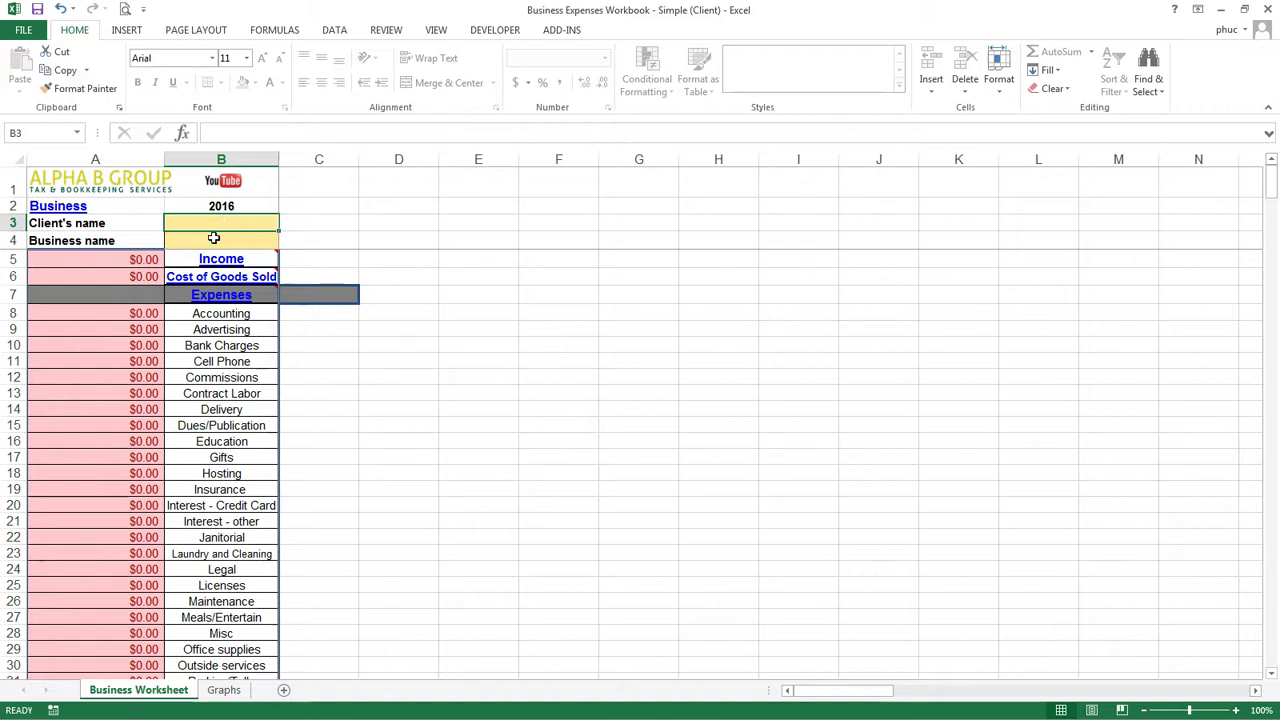
pyautogui.click(213, 238)
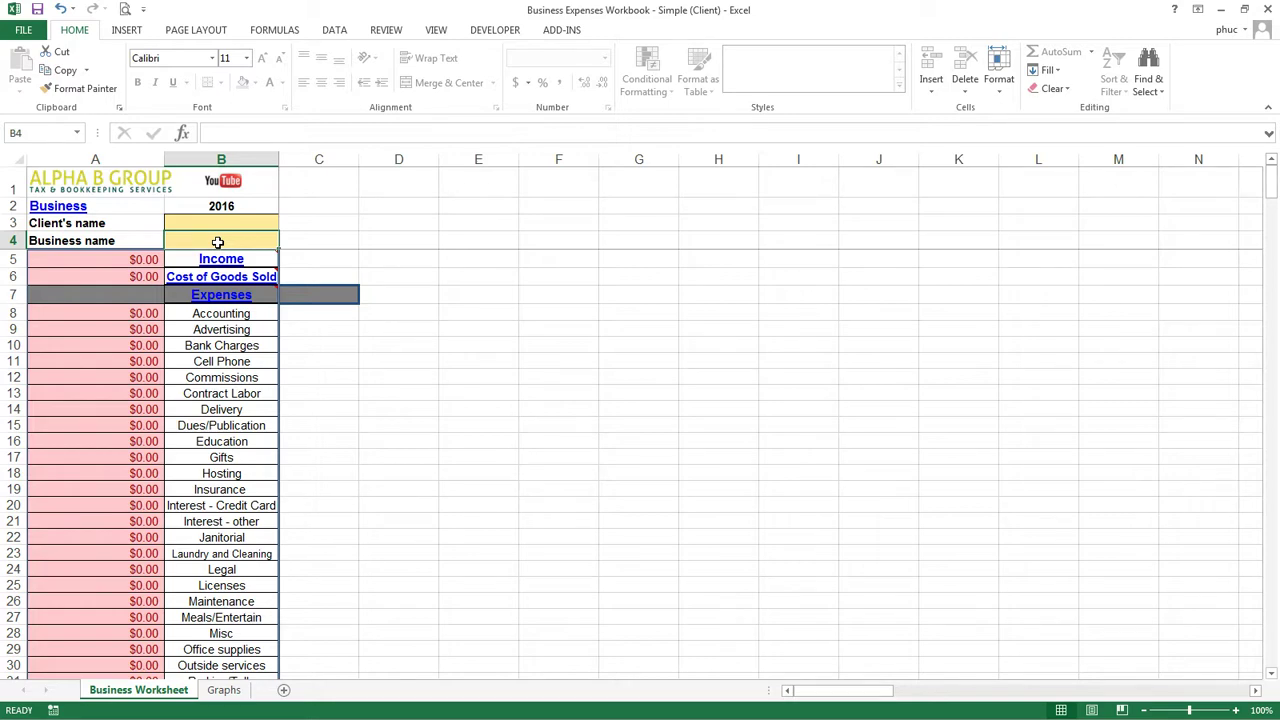
pyautogui.scroll(-6, 217, 245)
pyautogui.scroll(6, 217, 300)
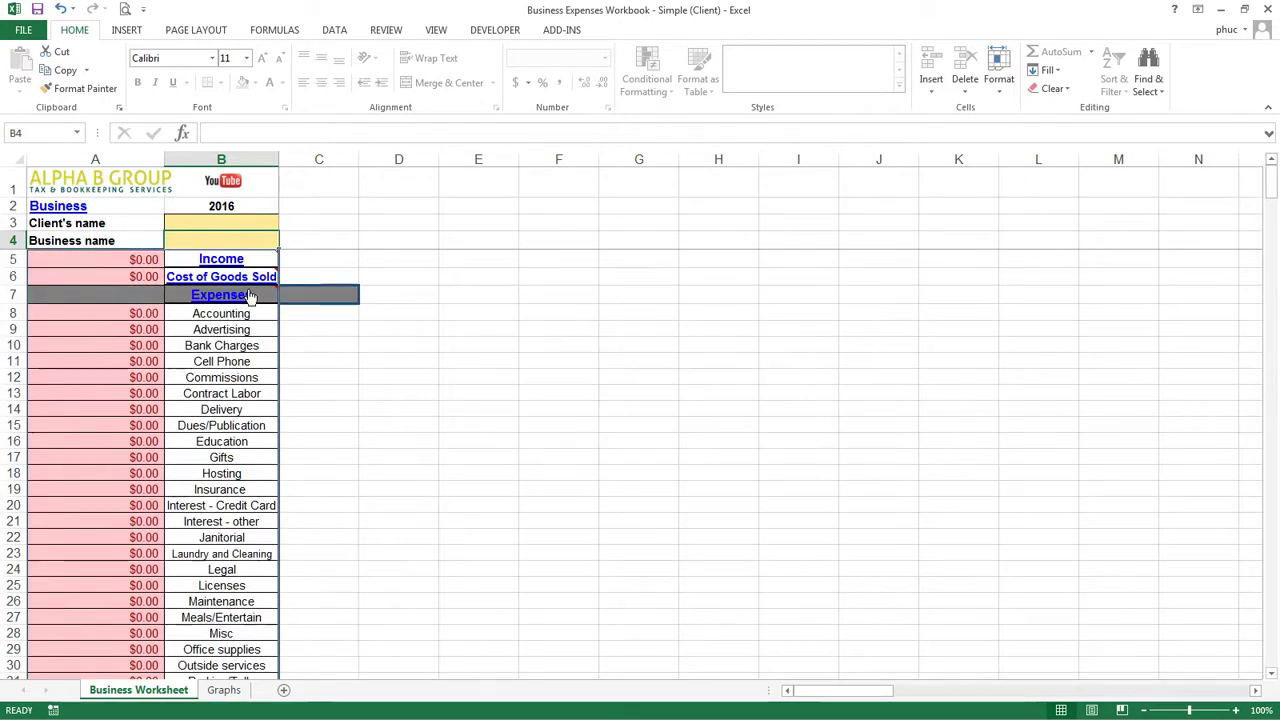
# Enter income of 500, 600 and 800 in C5:E5, then check the total's SUM formula.
pyautogui.click(315, 259)
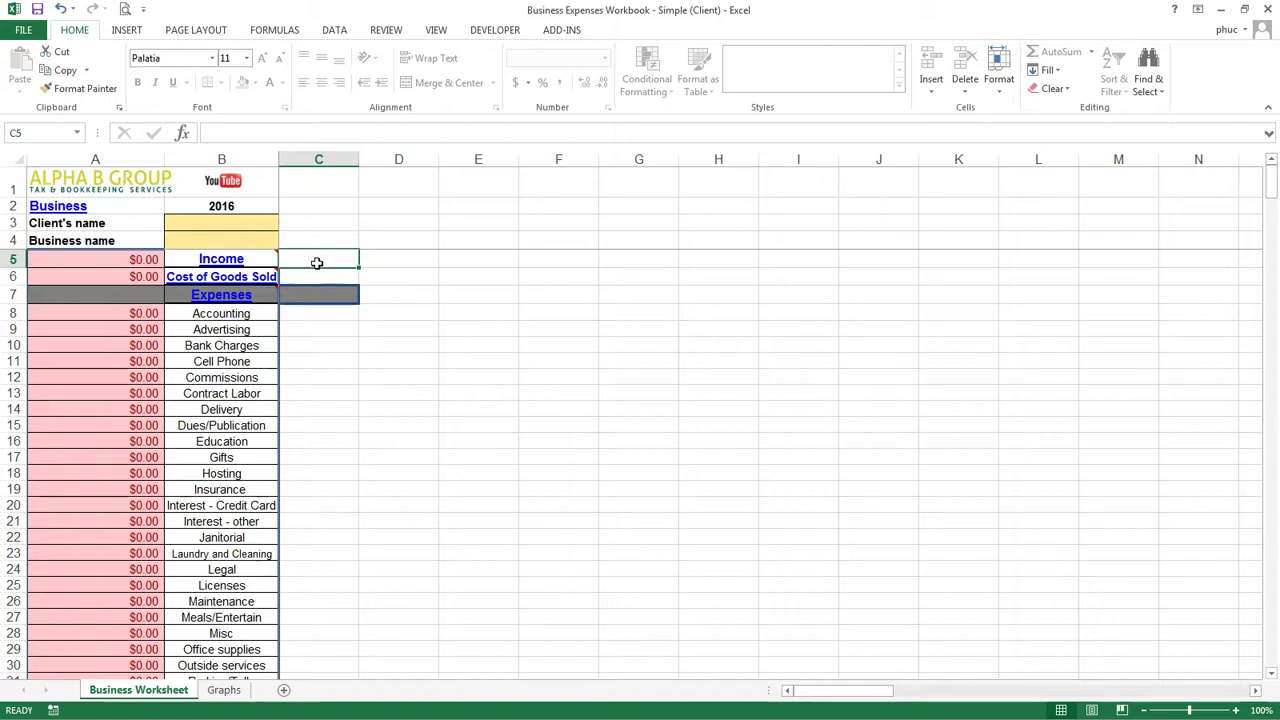
pyautogui.write('500')
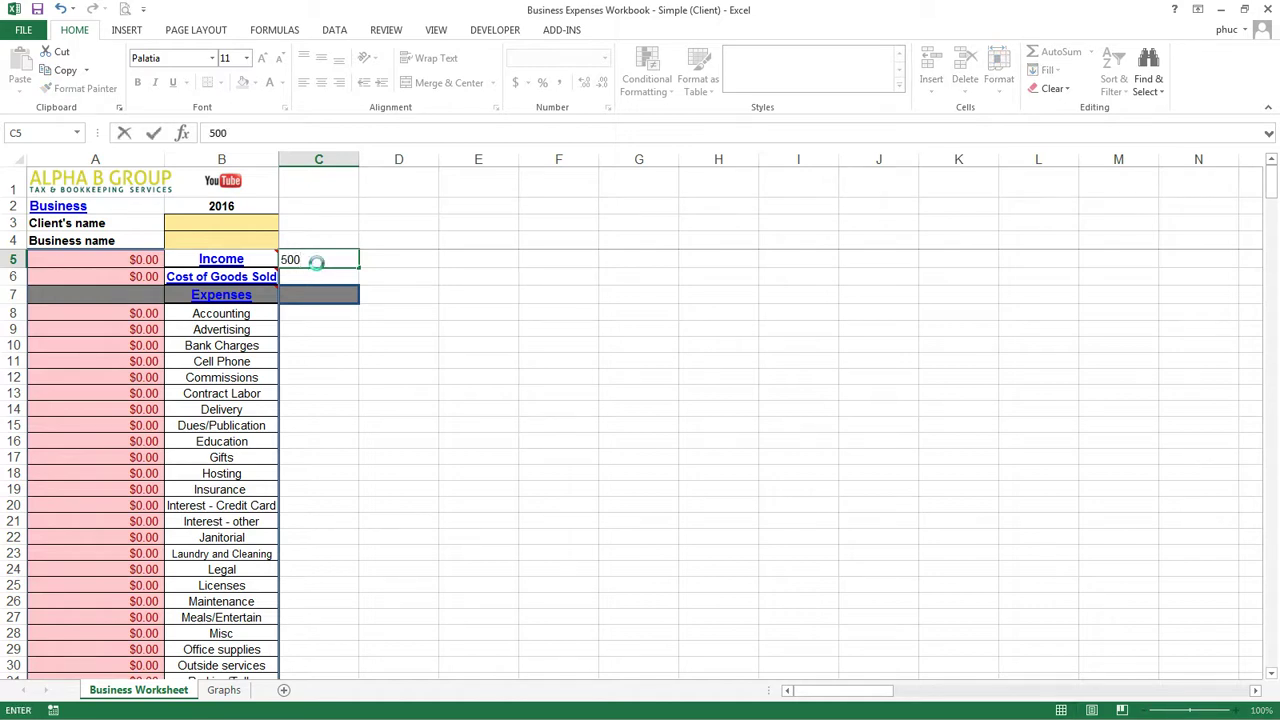
pyautogui.press('Tab')
pyautogui.write('600')
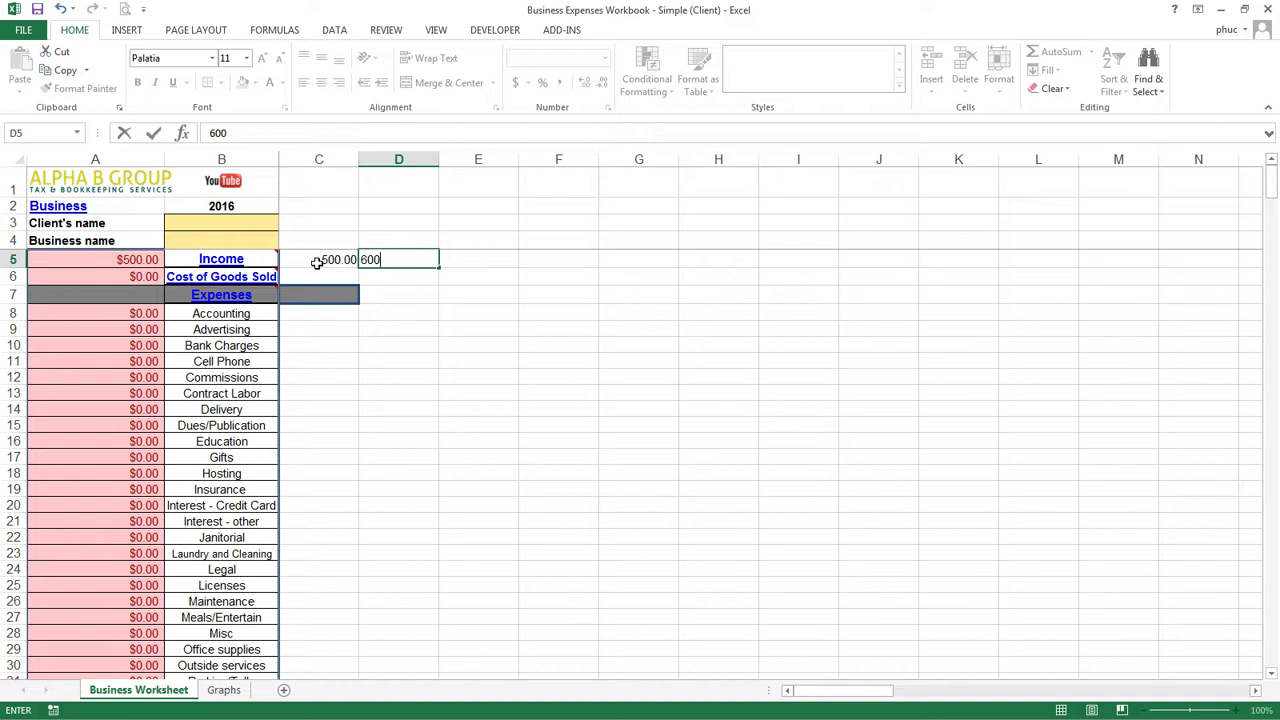
pyautogui.press('Tab')
pyautogui.write('800')
pyautogui.press('Tab')
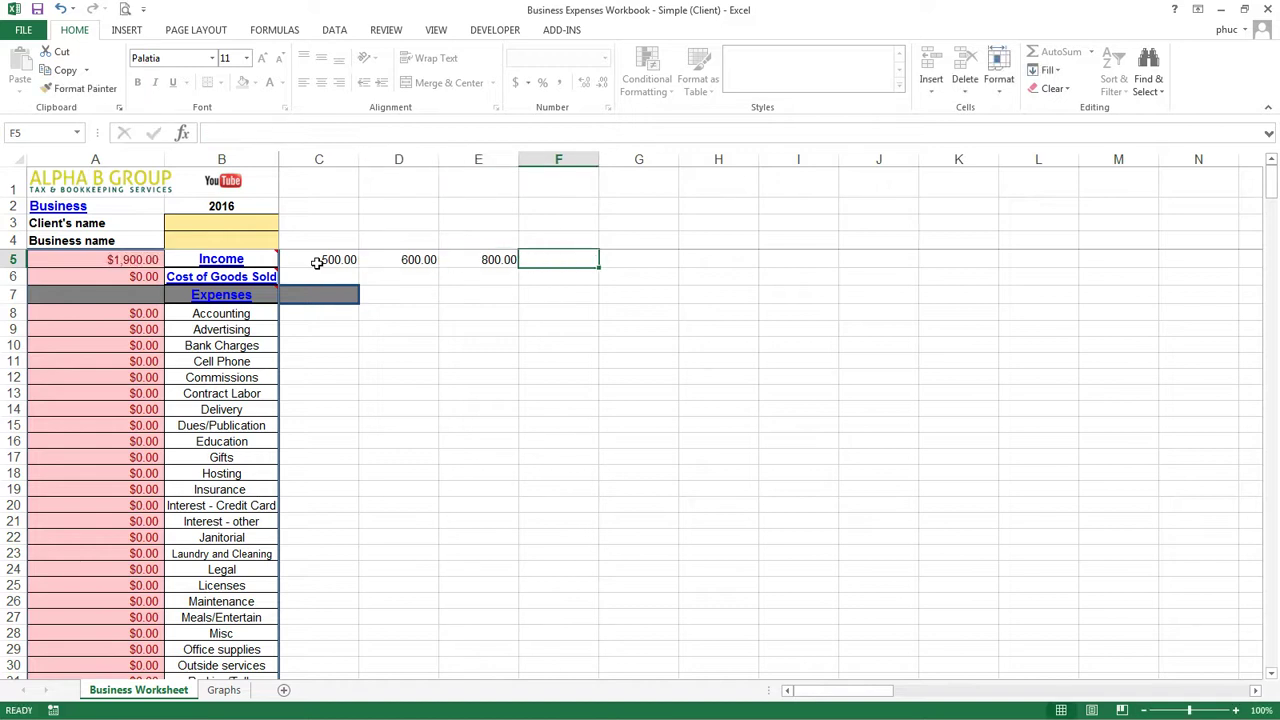
pyautogui.moveTo(316, 262); pyautogui.dragTo(726, 254)
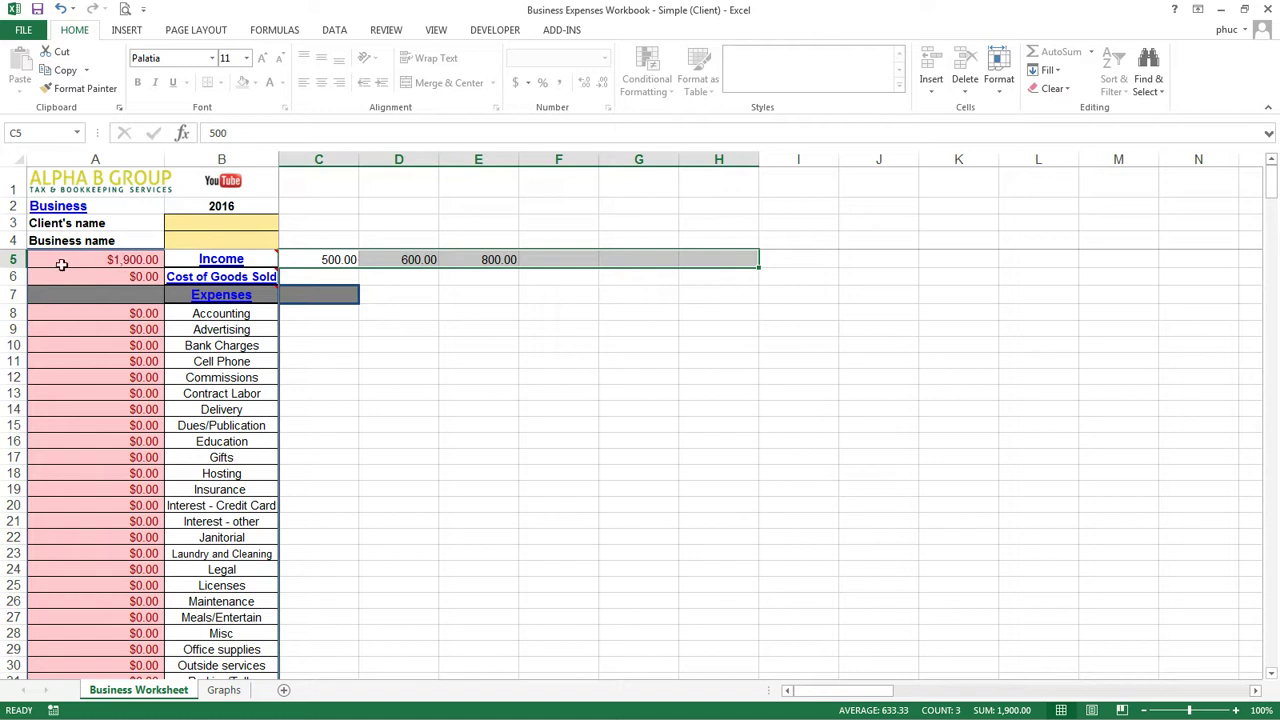
pyautogui.click(61, 264)
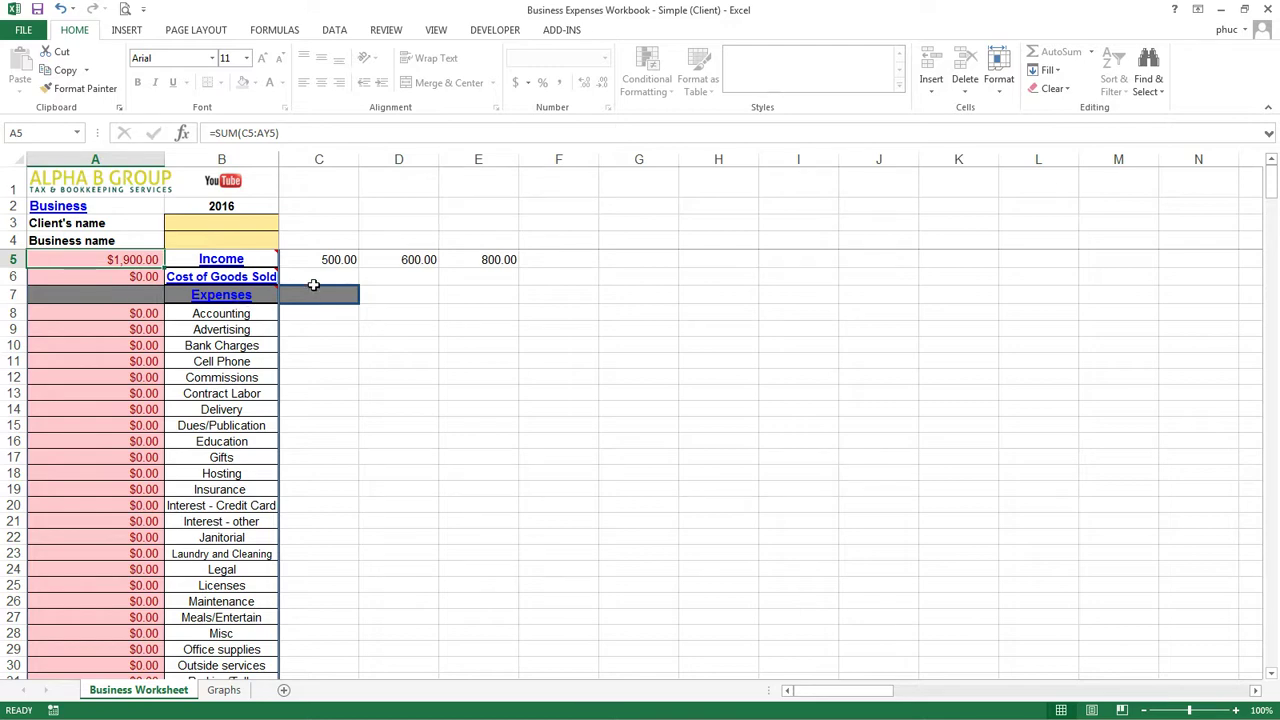
pyautogui.moveTo(252, 294)
pyautogui.scroll(-4, 245, 325)
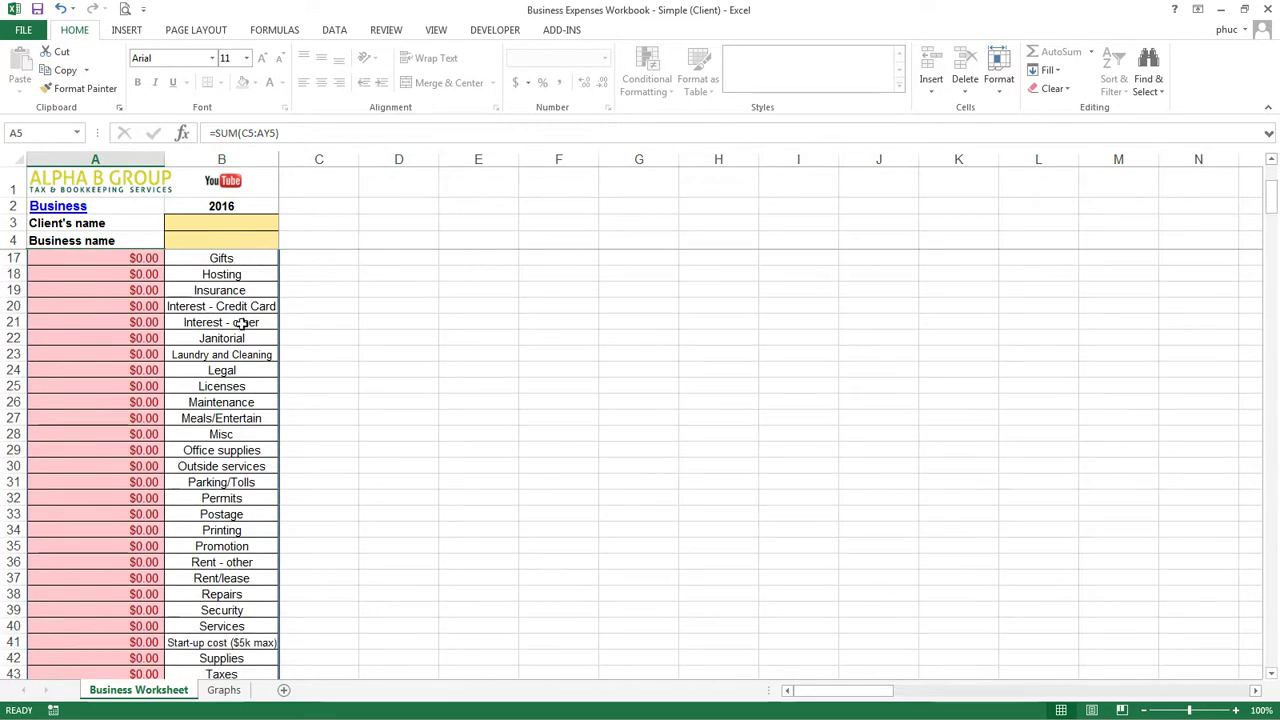
pyautogui.scroll(-2, 239, 342)
pyautogui.scroll(-3, 239, 342)
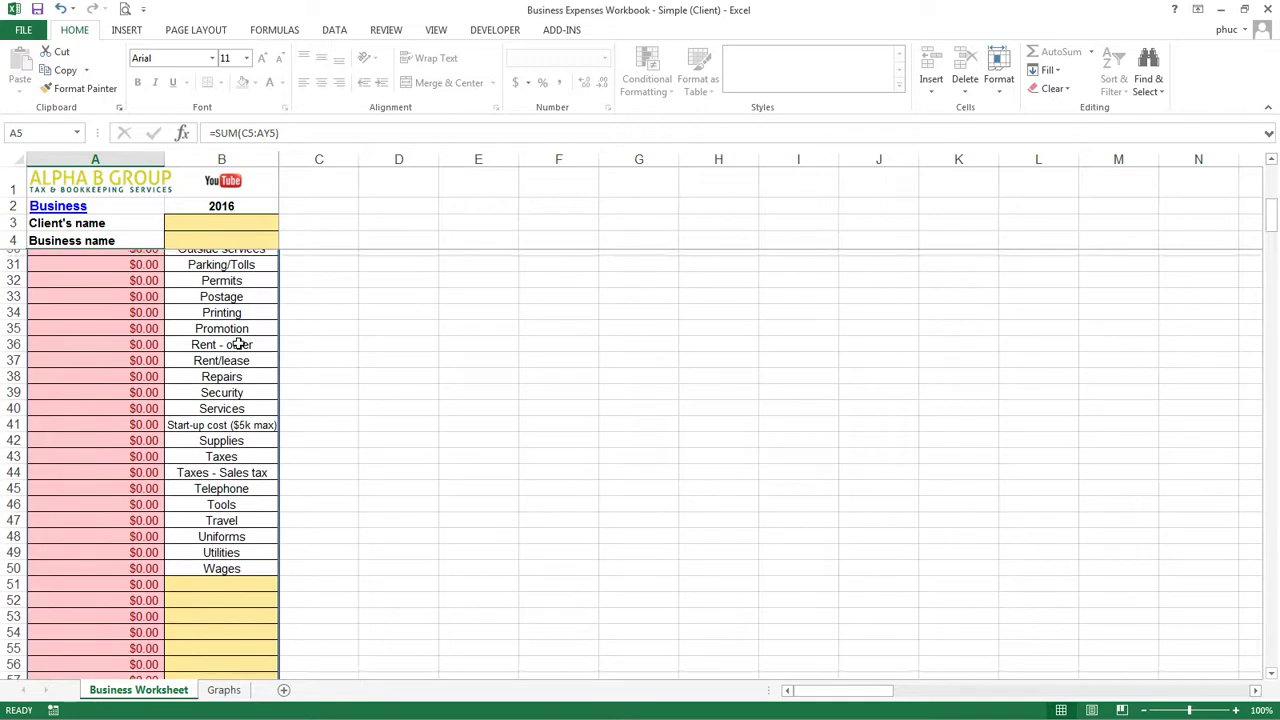
pyautogui.scroll(9, 239, 345)
pyautogui.moveTo(217, 282)
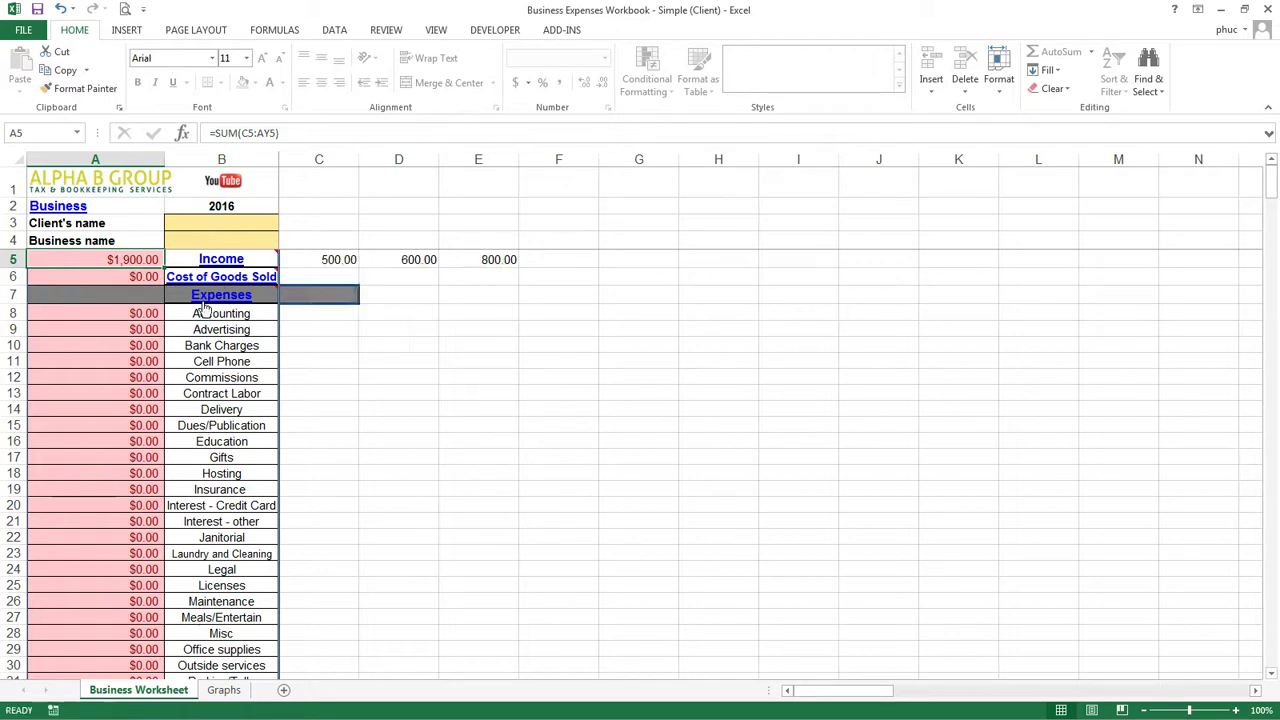
# Enter Accounting expenses of 100 and 100 starting in C8.
pyautogui.click(210, 328)
pyautogui.click(299, 316)
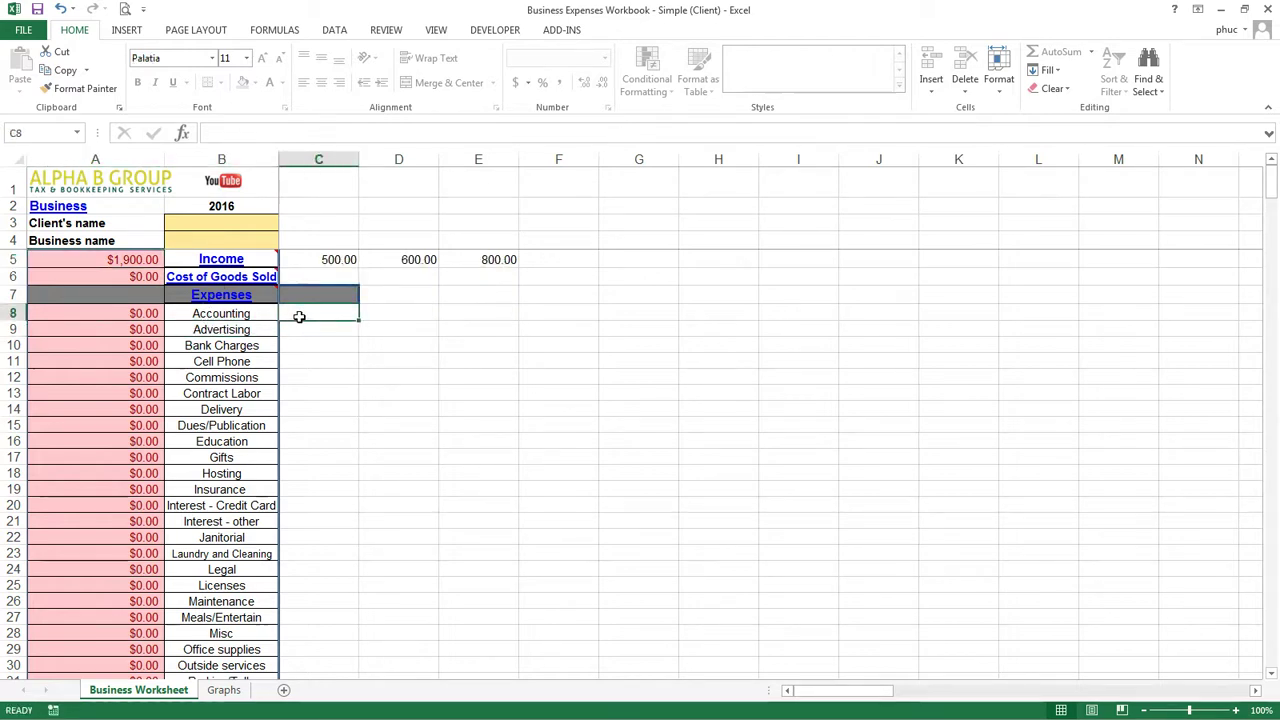
pyautogui.write('100')
pyautogui.press('Tab')
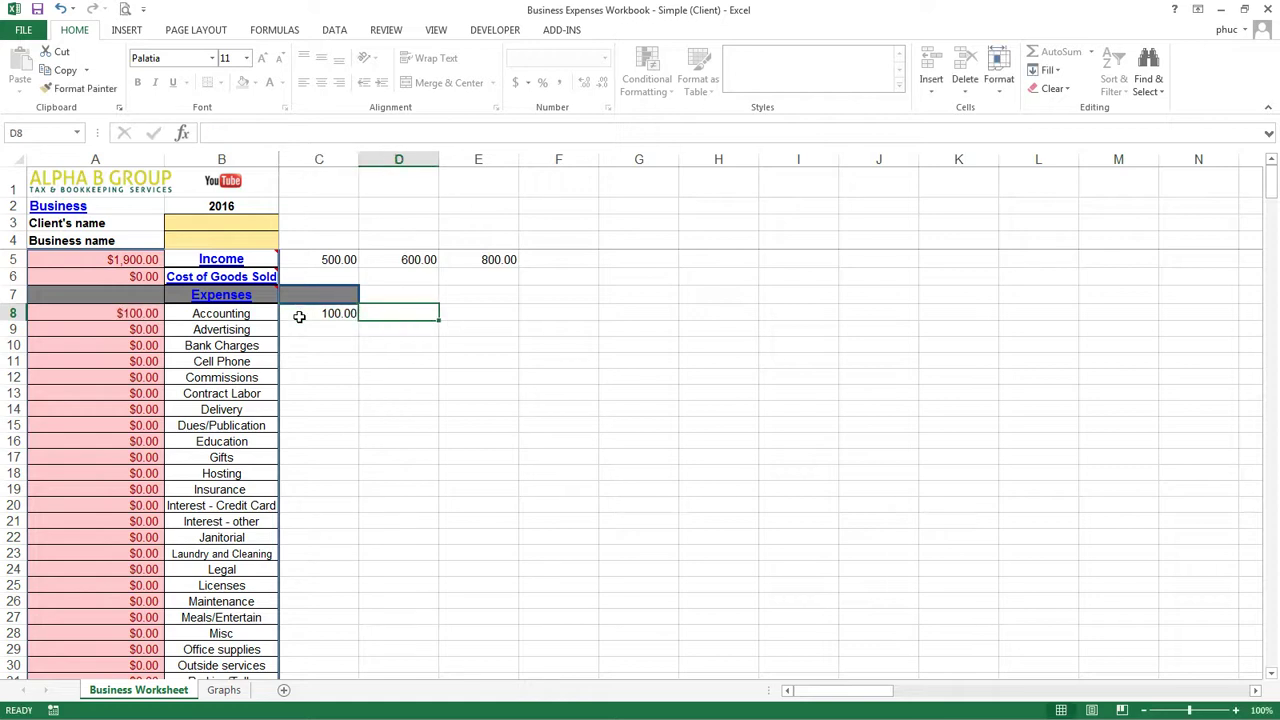
pyautogui.write('100')
pyautogui.press('Tab')
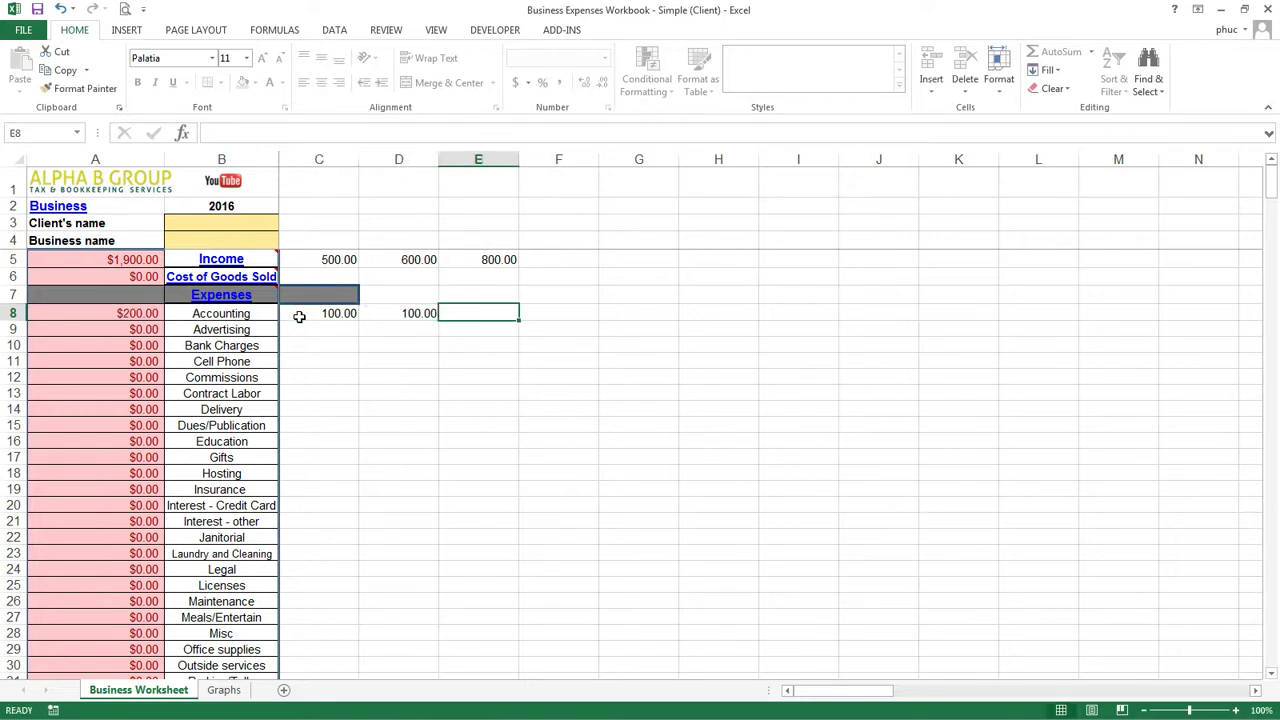
# Enter Delivery expenses of 50 and 50 starting in C14, then review the totals below.
pyautogui.click(305, 410)
pyautogui.write('50')
pyautogui.press('Tab')
pyautogui.write('50')
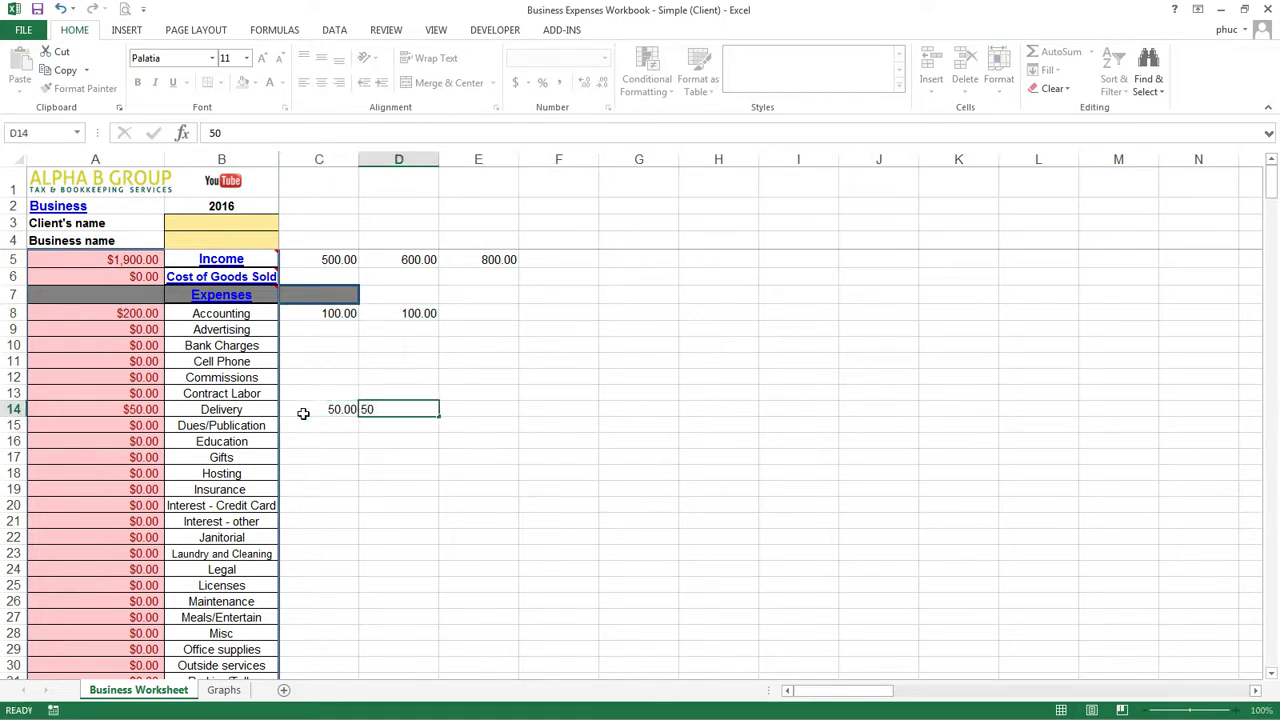
pyautogui.press('Return')
pyautogui.scroll(-1, 143, 436)
pyautogui.scroll(-1, 143, 436)
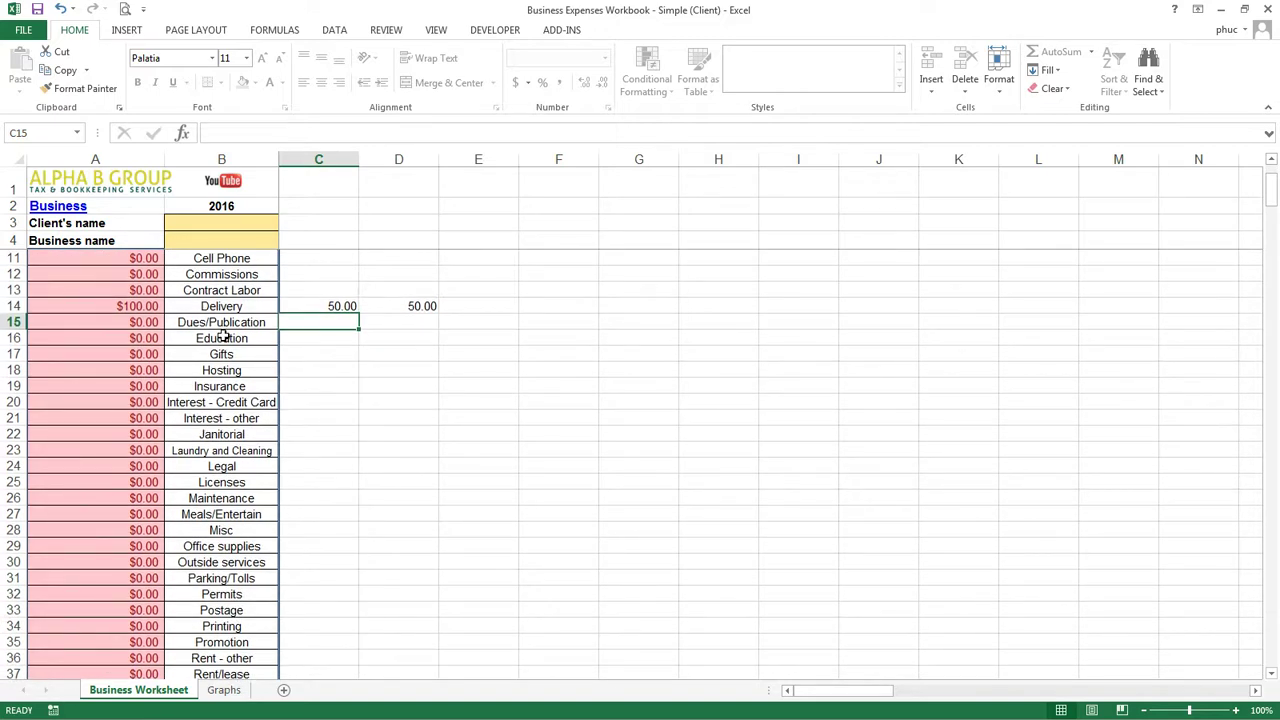
pyautogui.scroll(-9, 222, 340)
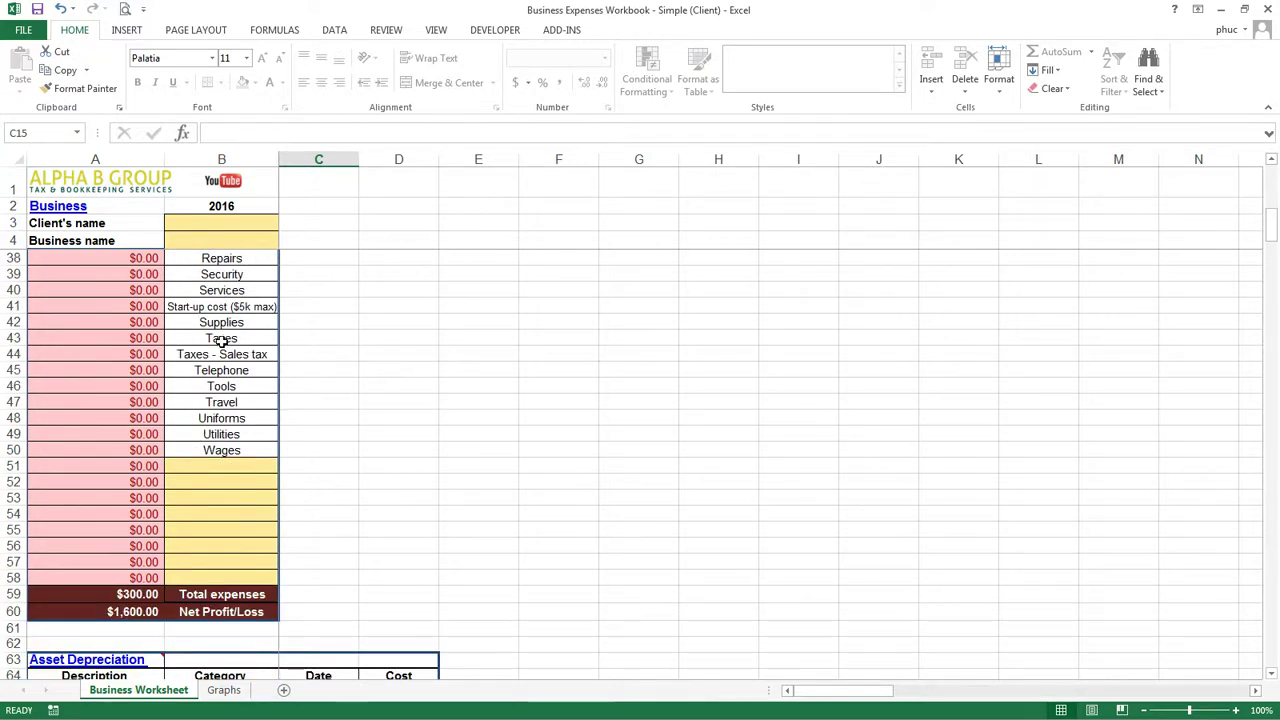
# Add a 'fringe' expense in row 51 with amounts 500 and 1,000, then check its SUM formula.
pyautogui.click(203, 467)
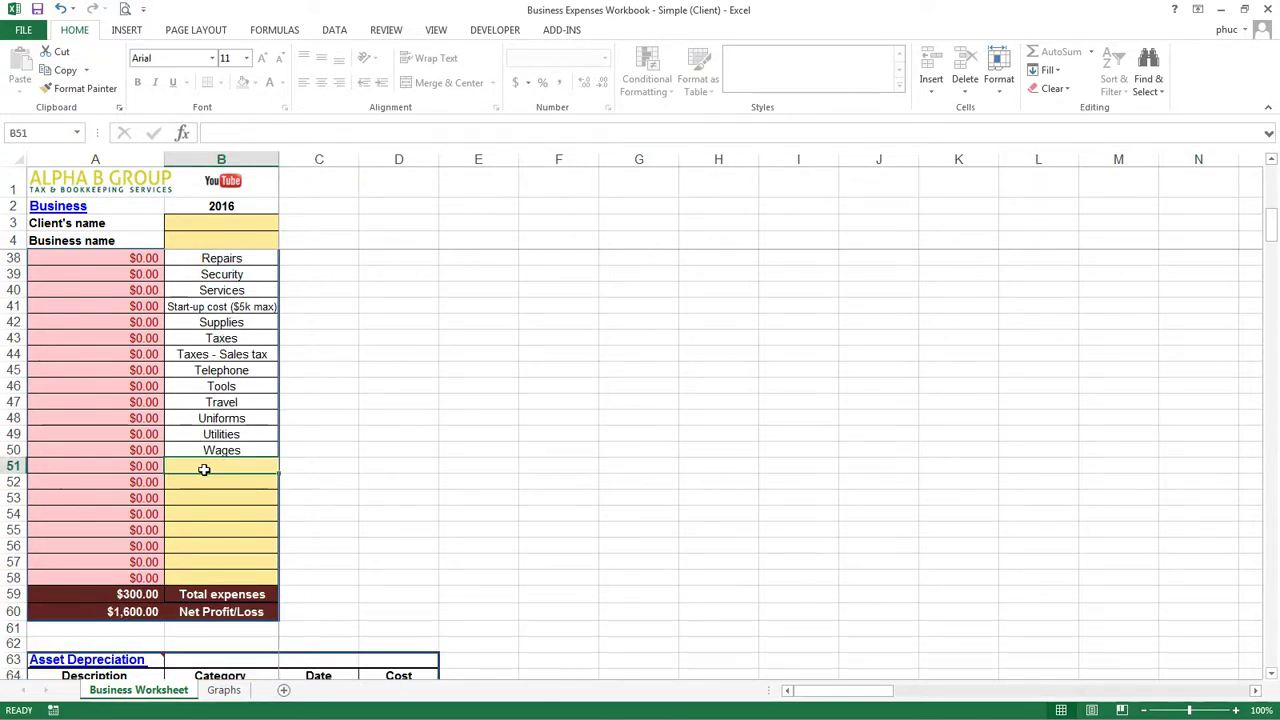
pyautogui.write('fringe')
pyautogui.press('Tab')
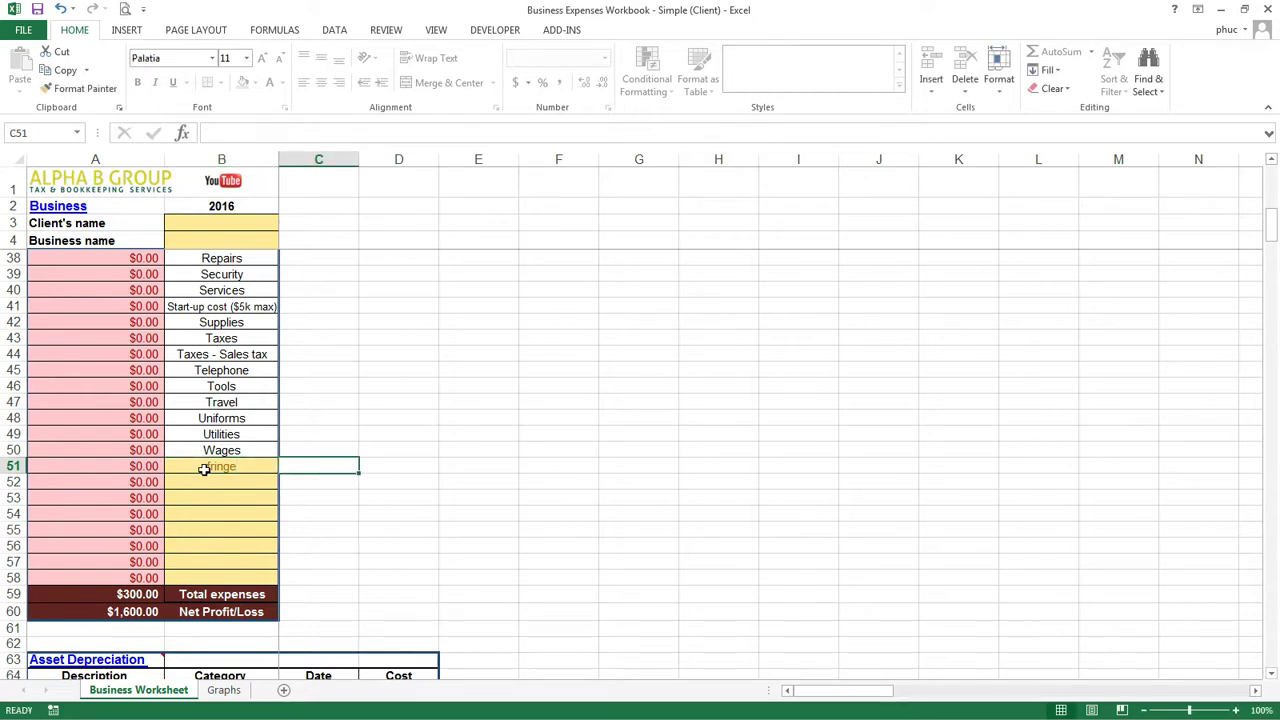
pyautogui.write('500')
pyautogui.press('Tab')
pyautogui.write('1,00')
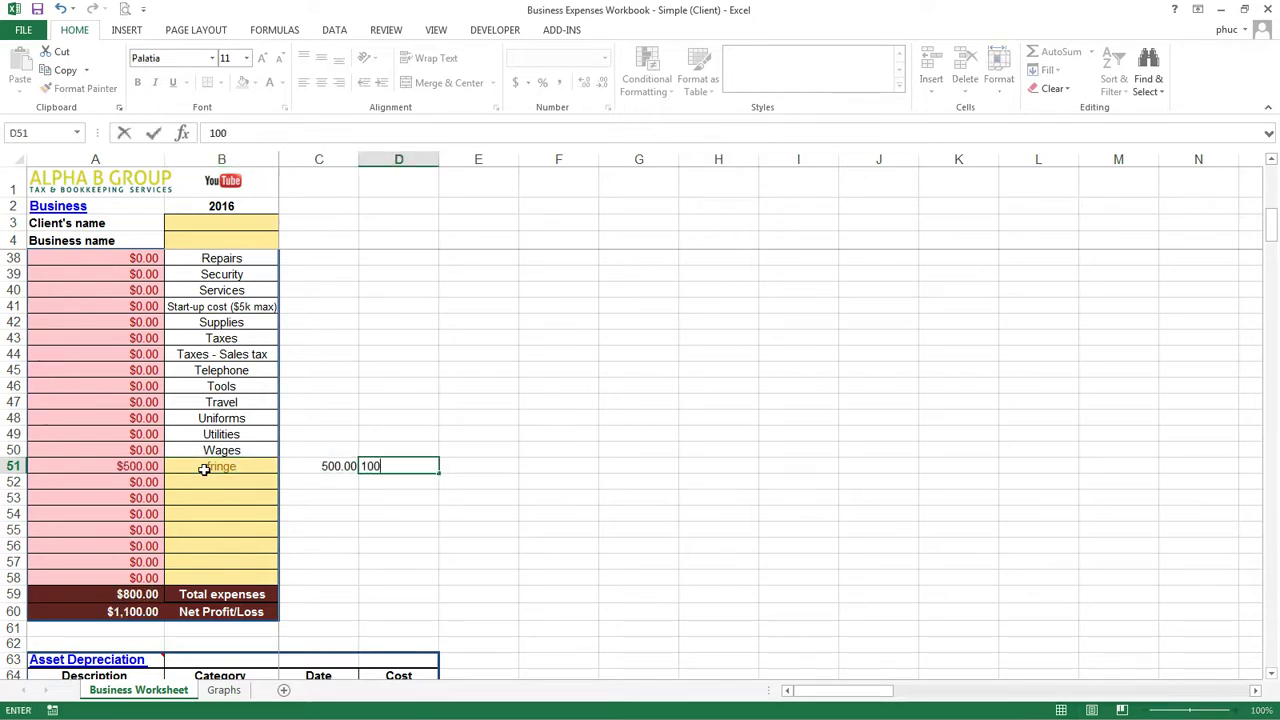
pyautogui.write('0')
pyautogui.press('Tab')
pyautogui.click(148, 467)
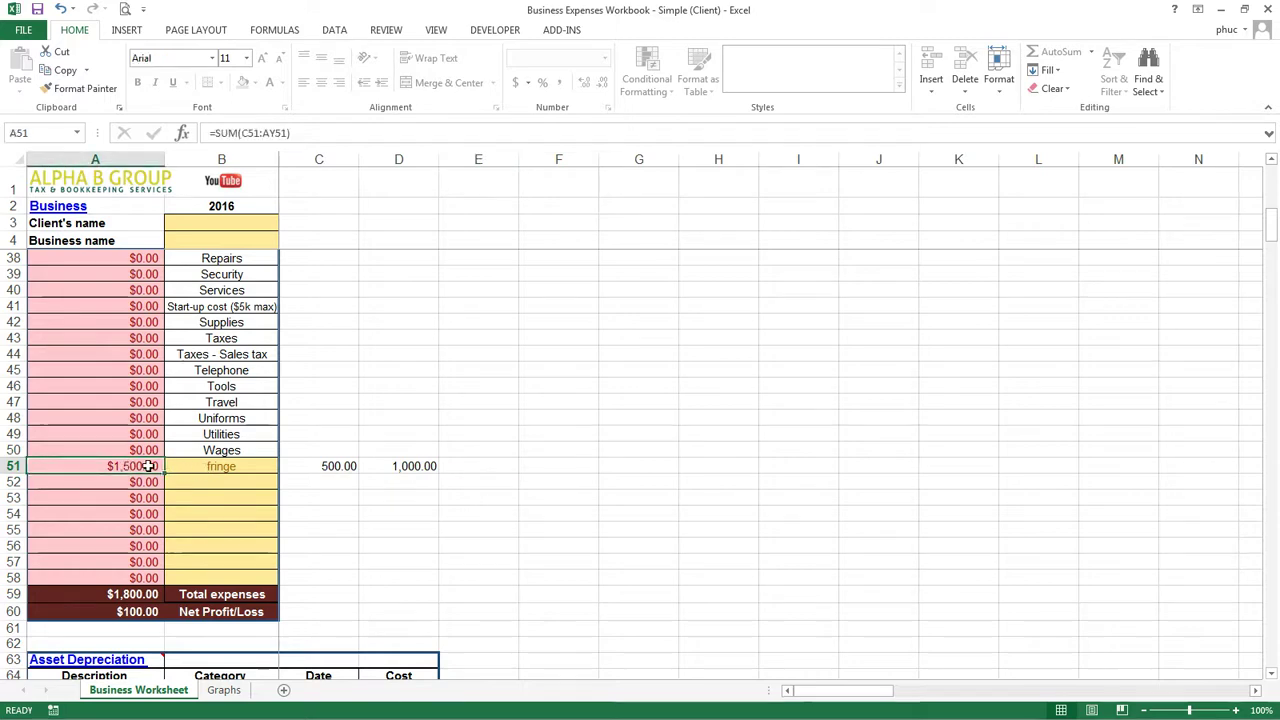
pyautogui.click(205, 467)
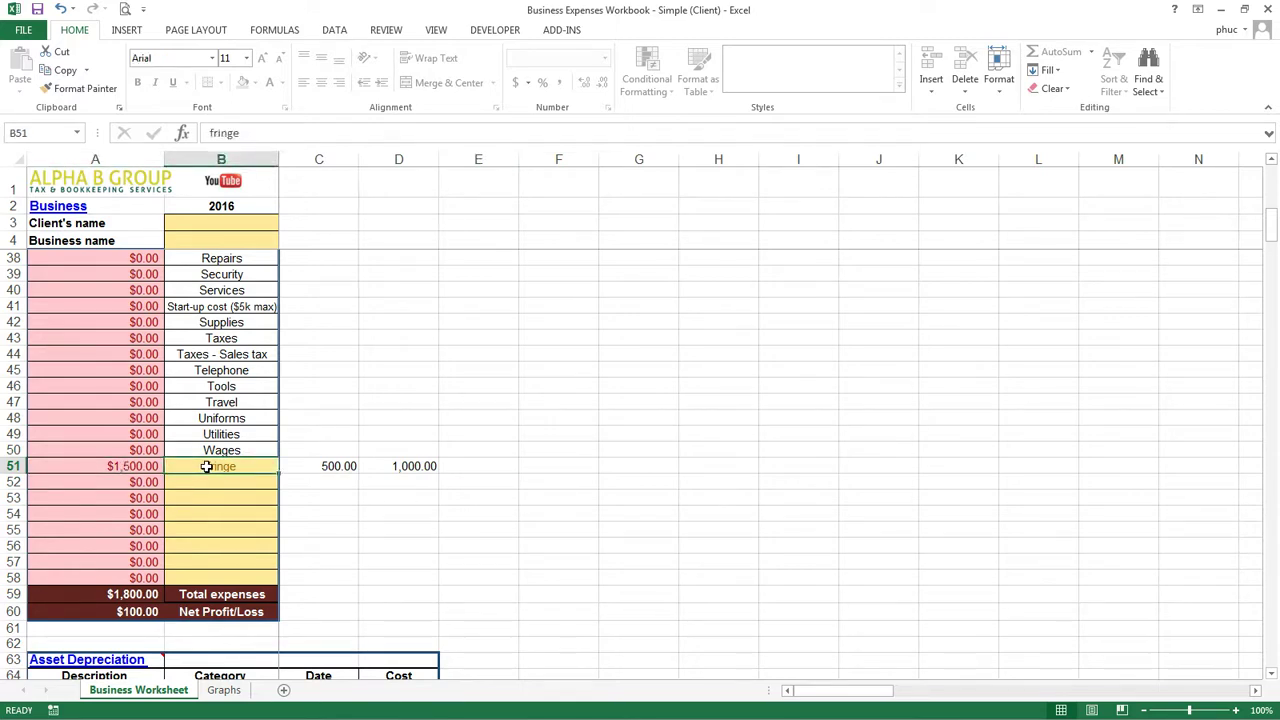
pyautogui.scroll(-1, 205, 467)
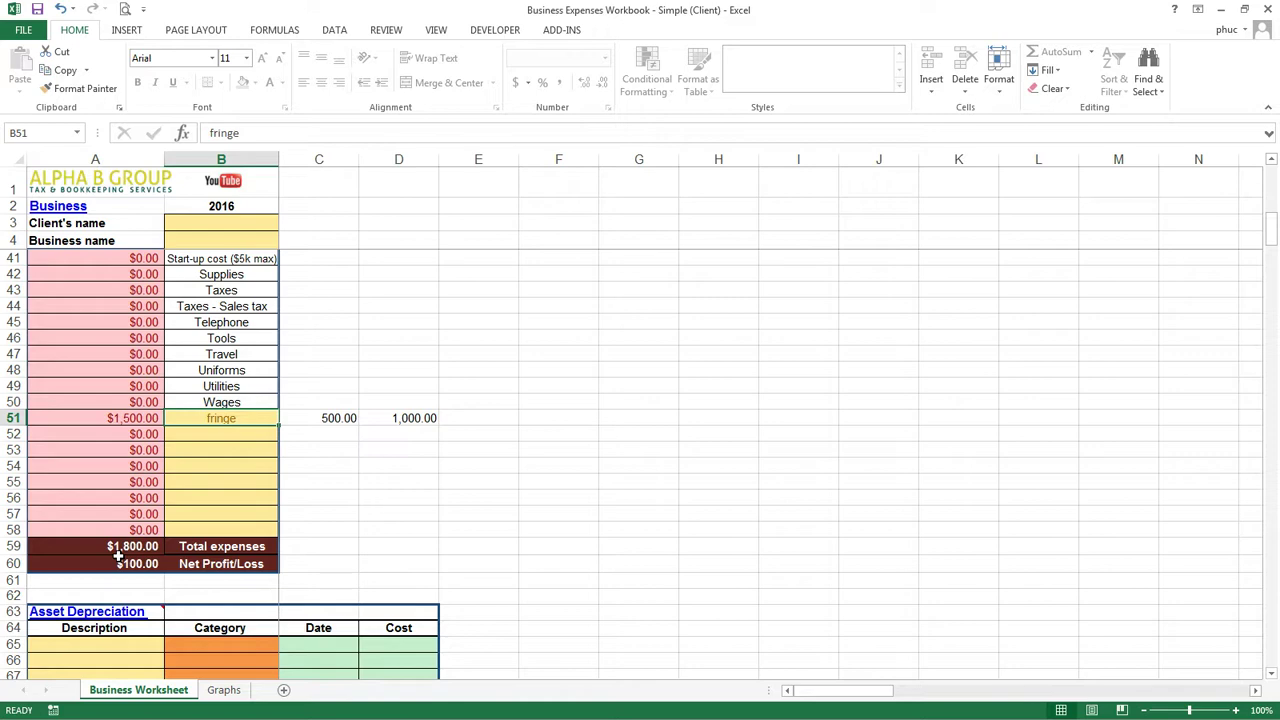
# Add a 'computer' asset under 3 - Machinery, Equipment, dated 5/5/2016, costing 1200.
pyautogui.scroll(-6, 112, 540)
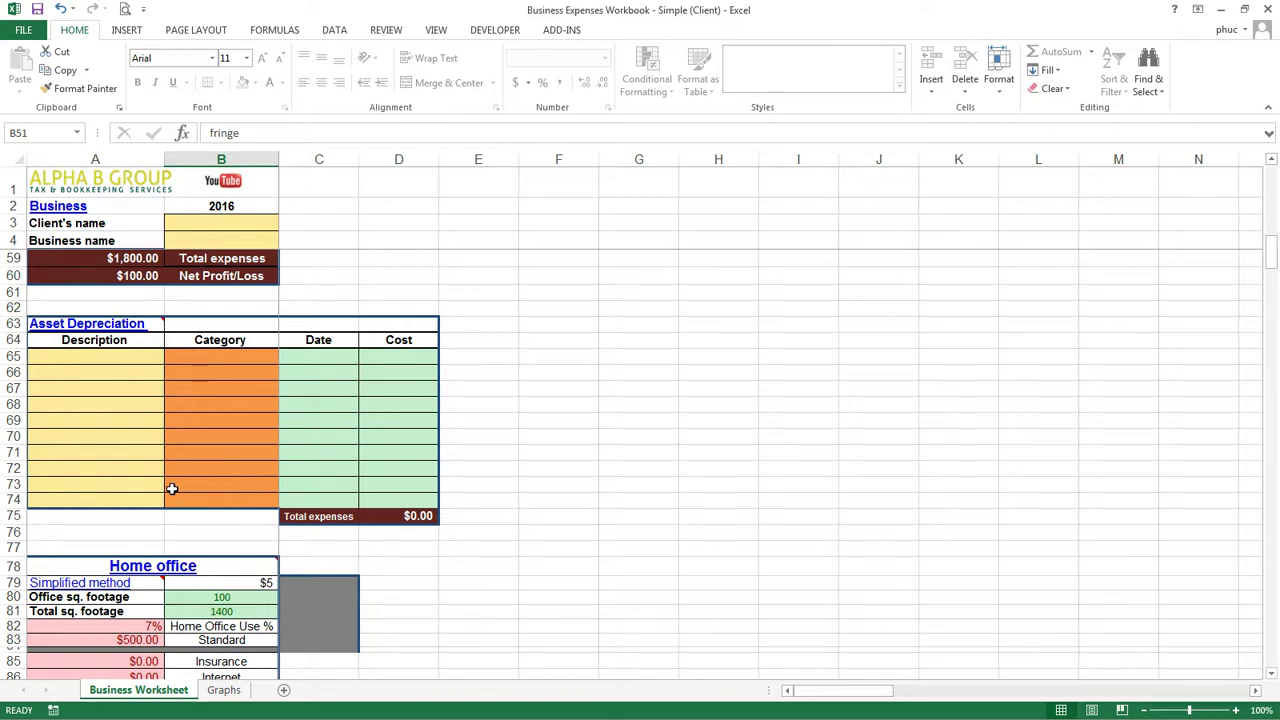
pyautogui.click(133, 353)
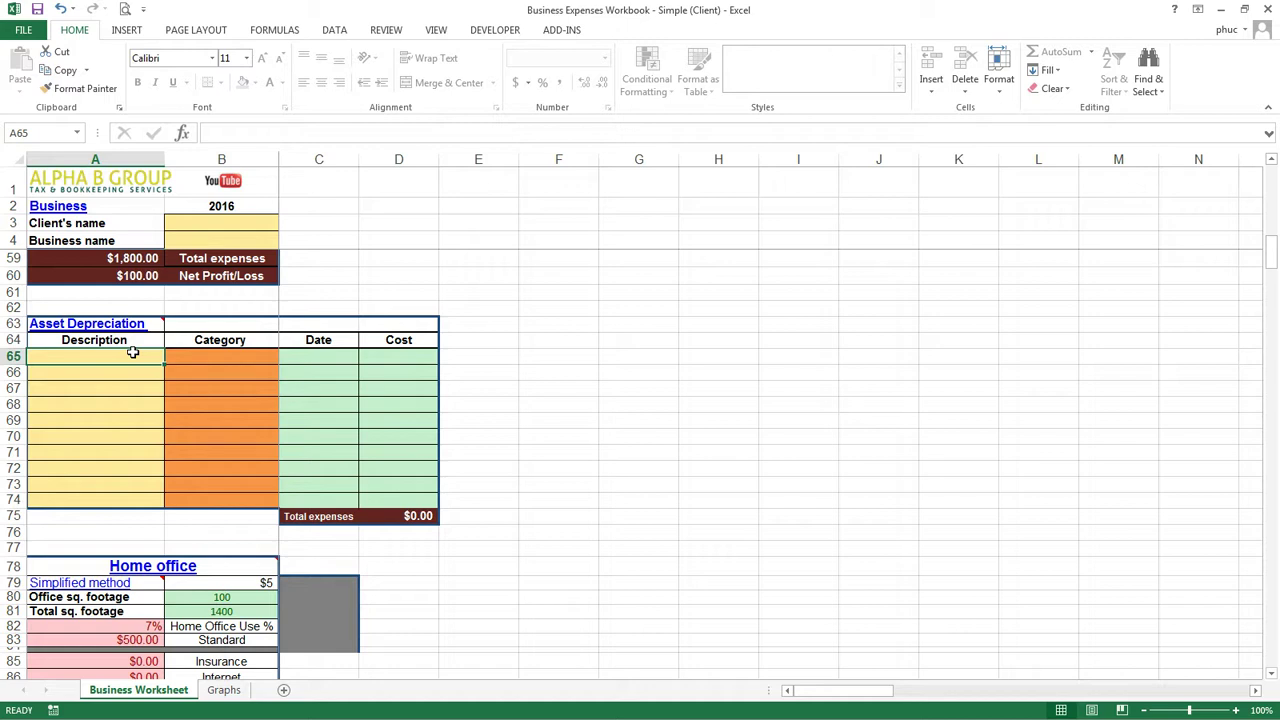
pyautogui.write('computer')
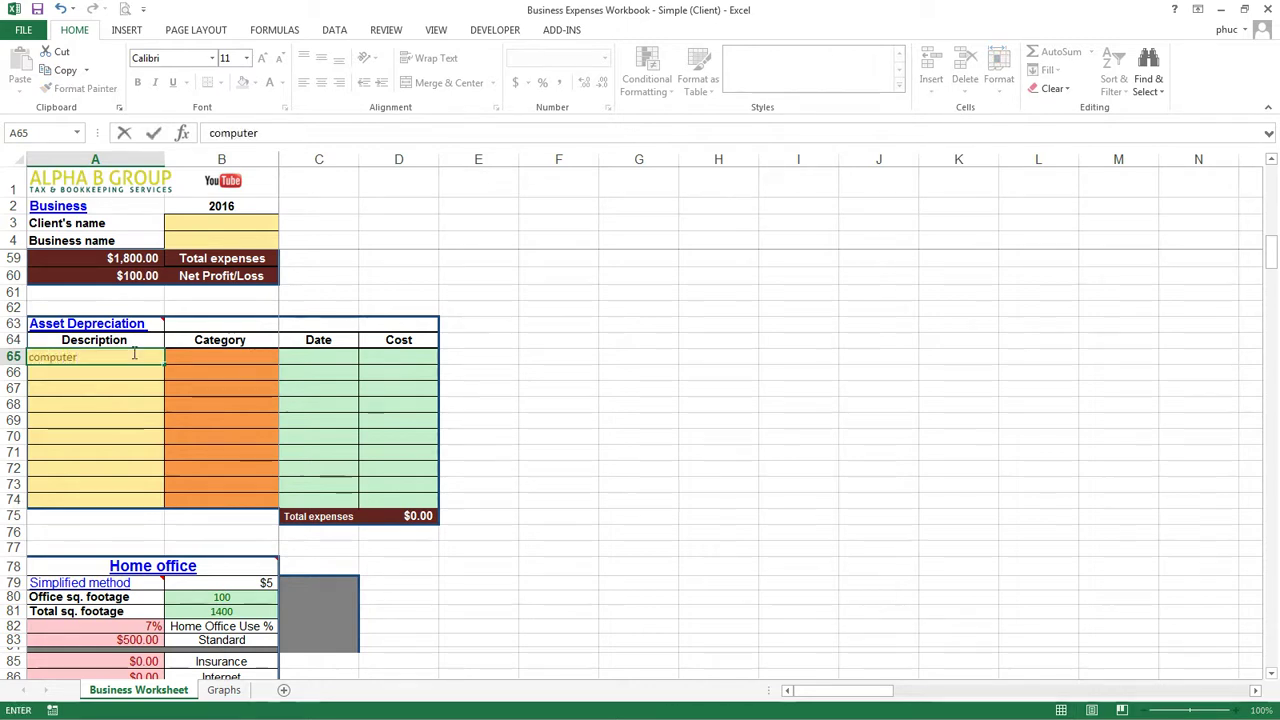
pyautogui.press('Tab')
pyautogui.click(285, 358)
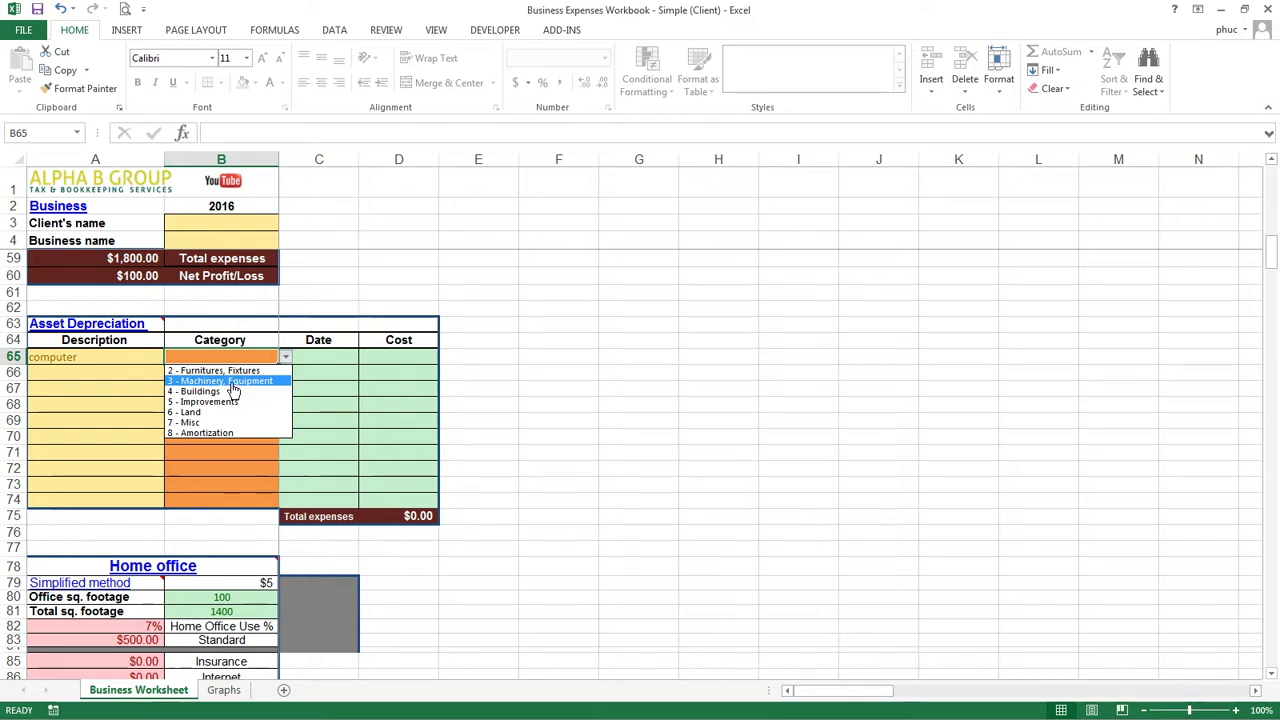
pyautogui.click(228, 382)
pyautogui.click(333, 357)
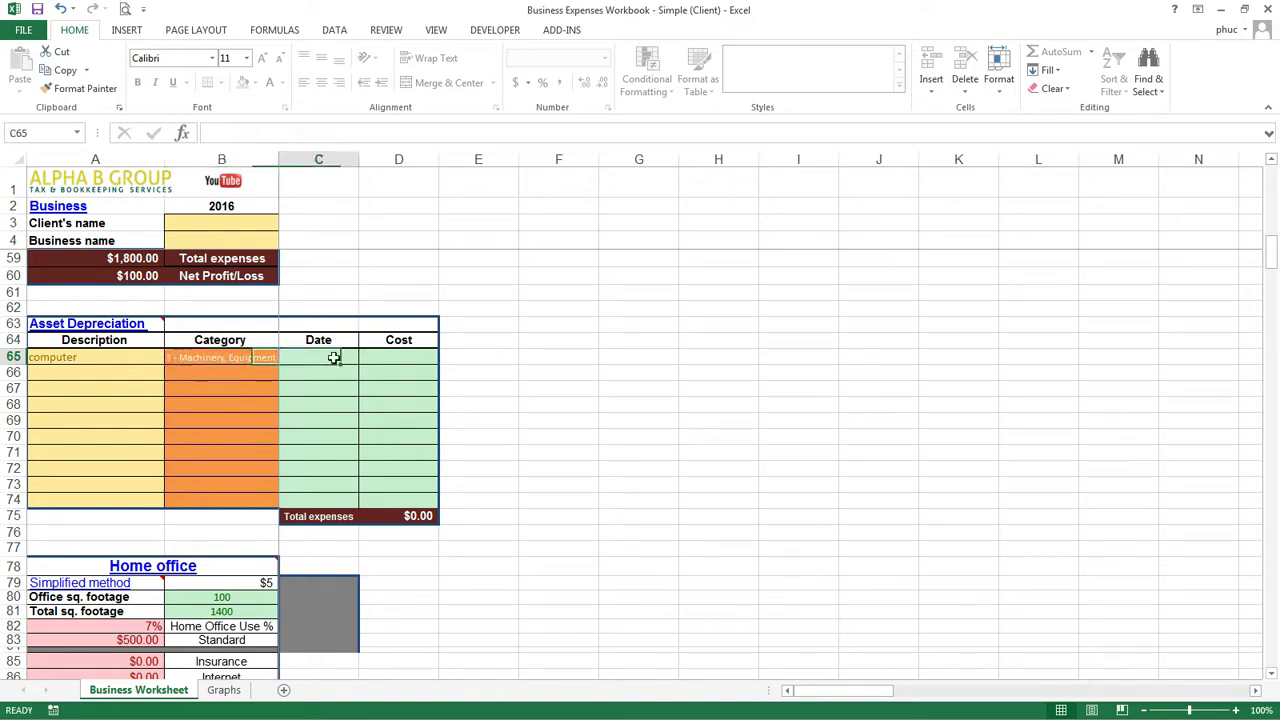
pyautogui.write('5')
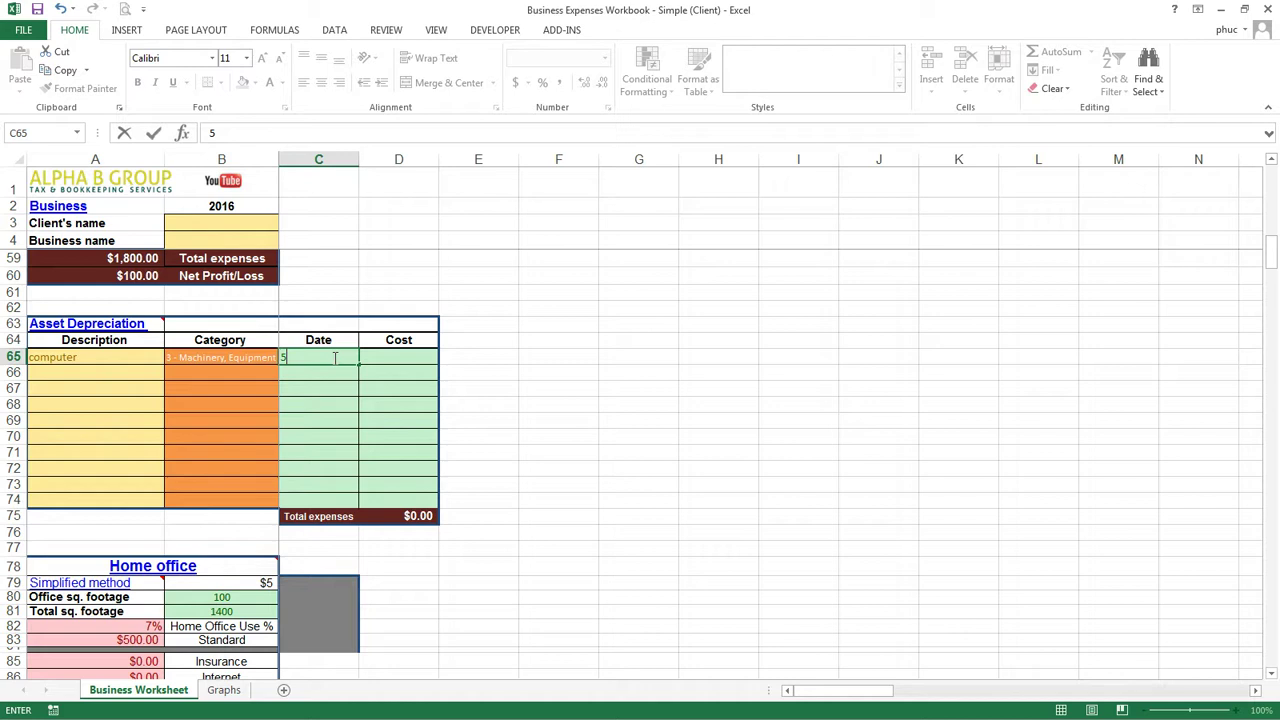
pyautogui.write('/5/2016')
pyautogui.press('Tab')
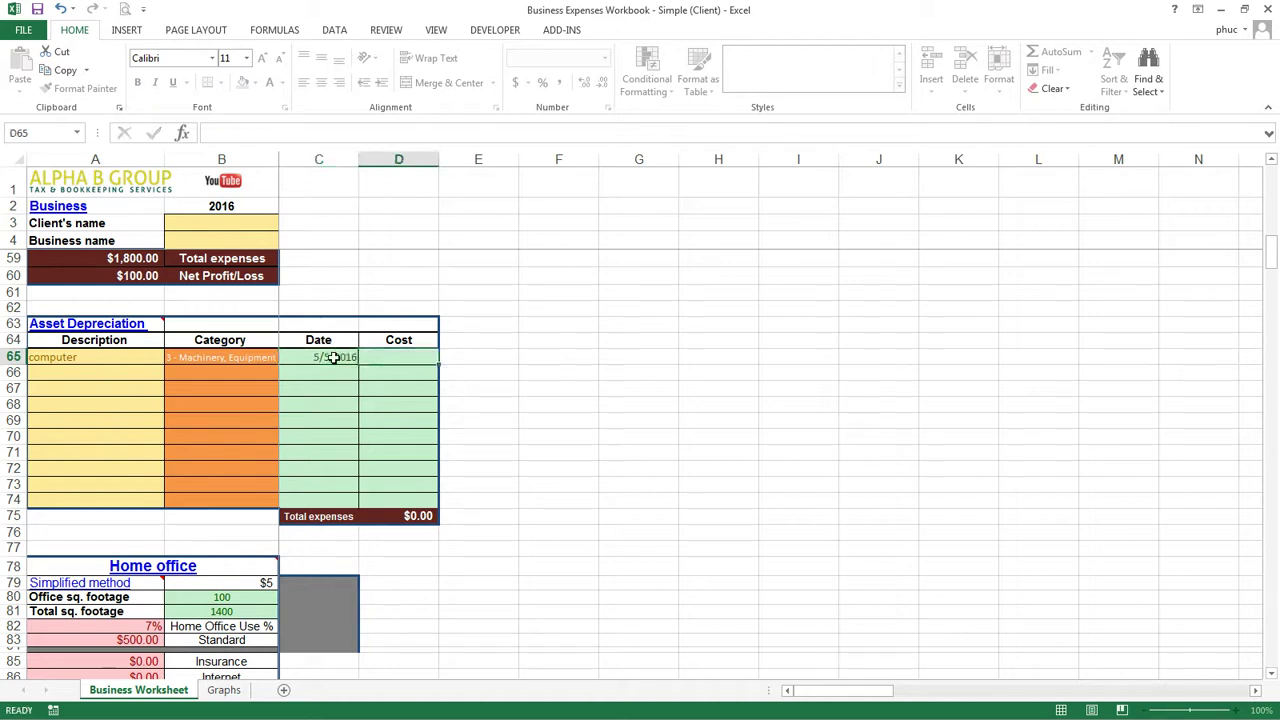
pyautogui.write('1200')
pyautogui.press('Return')
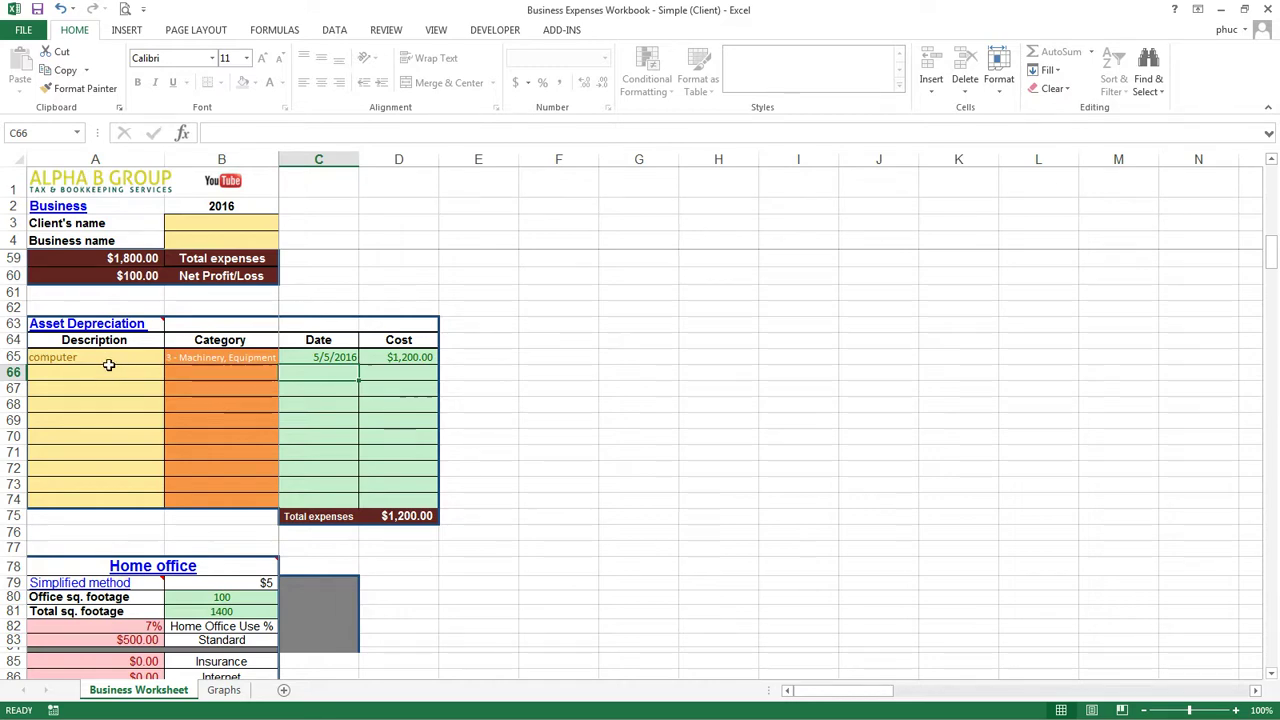
# Review the home office square footage figures: 100 office of 1400 total sq. ft.
pyautogui.scroll(-5, 140, 380)
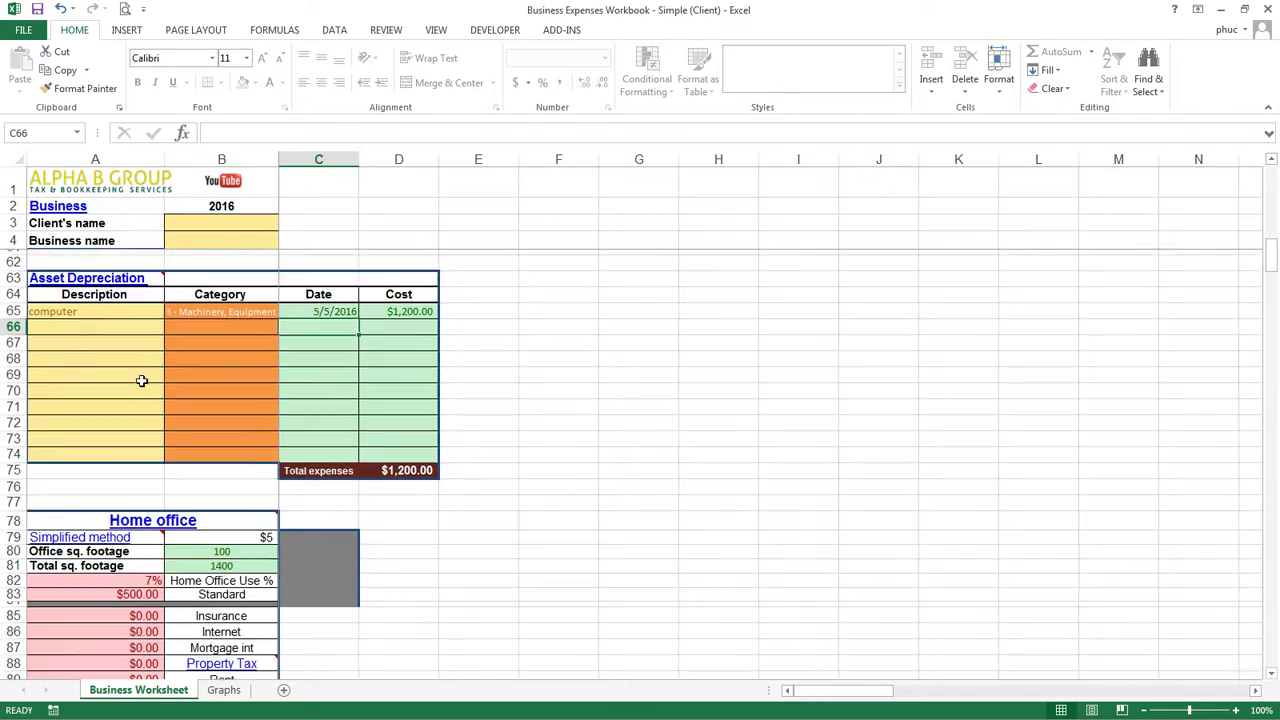
pyautogui.scroll(-1, 142, 381)
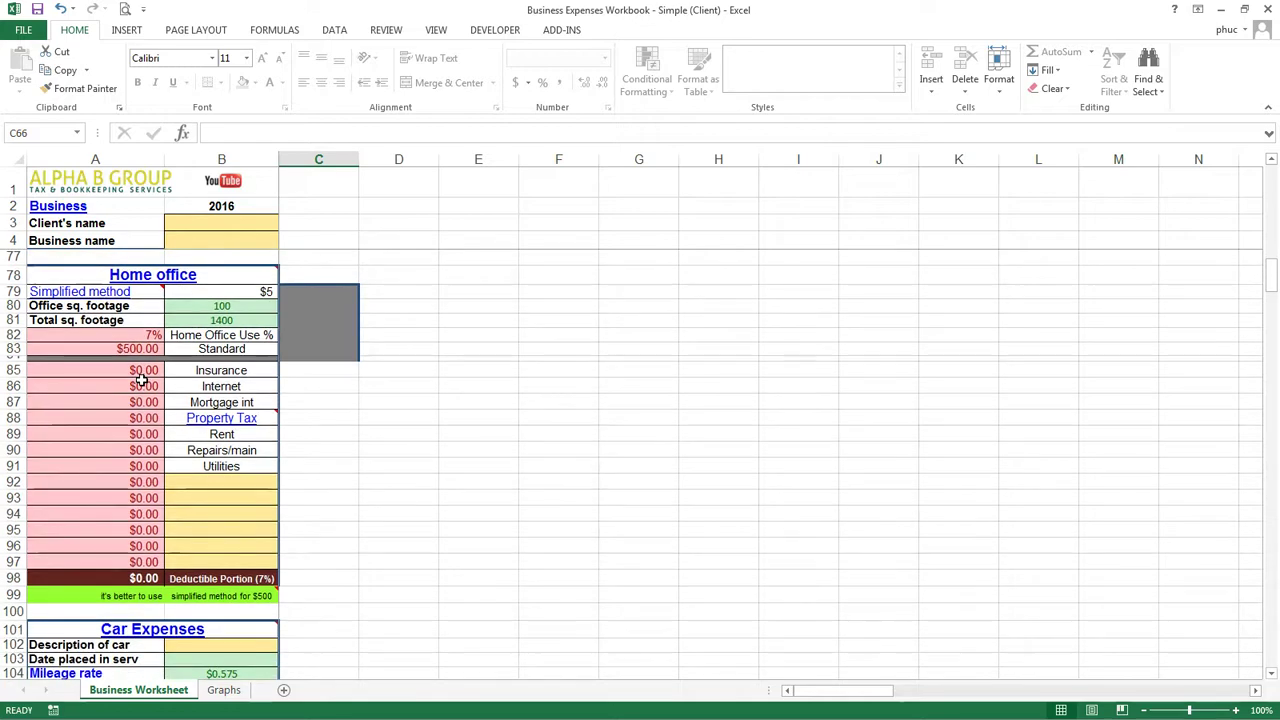
pyautogui.moveTo(170, 283)
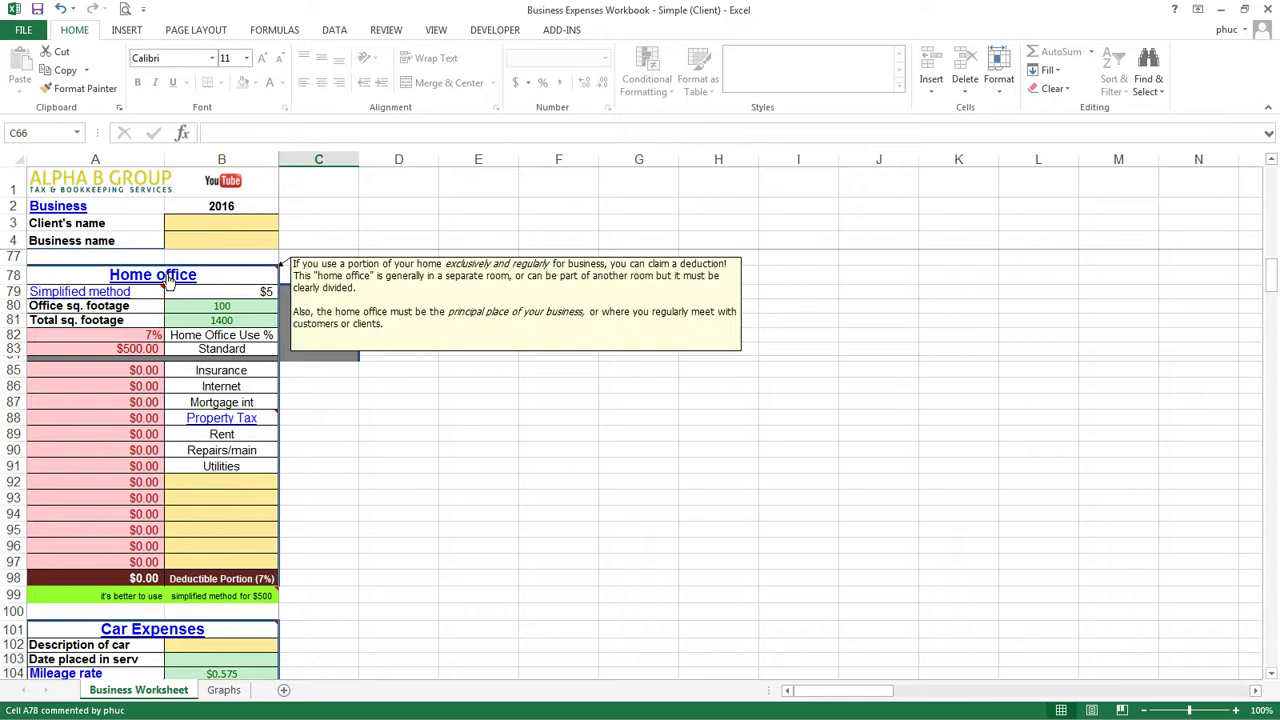
pyautogui.click(222, 306)
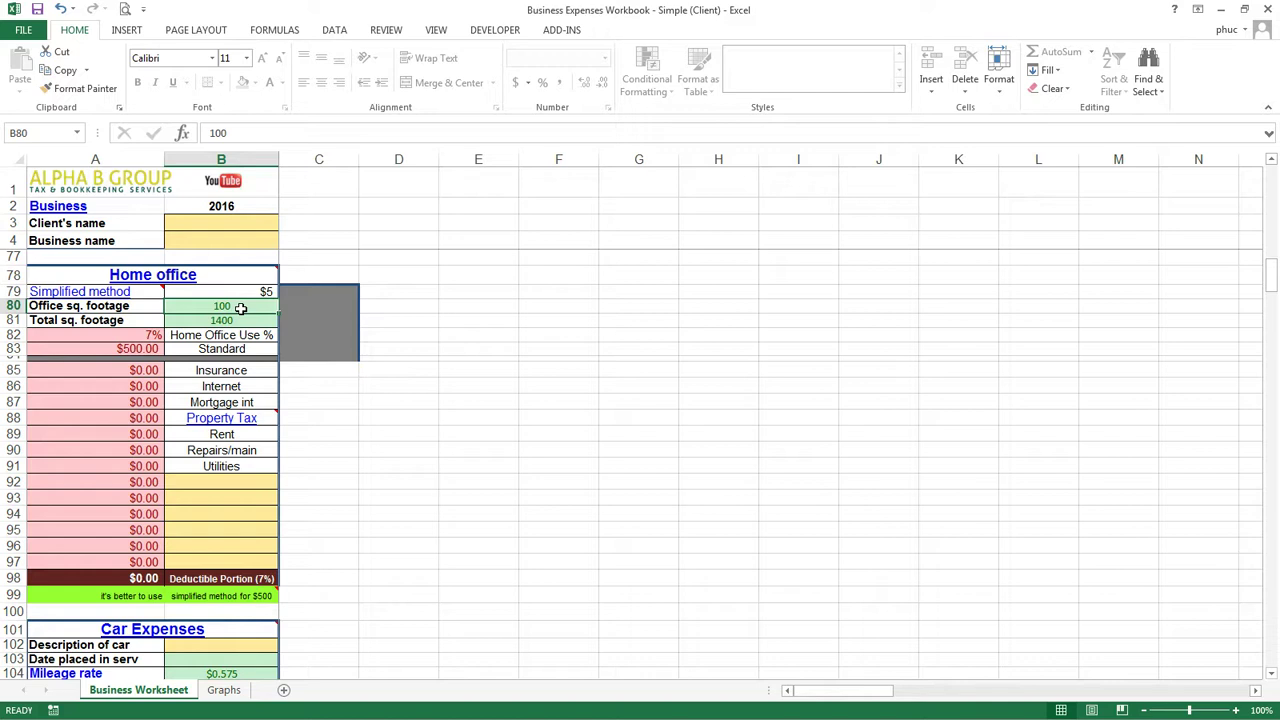
pyautogui.click(238, 320)
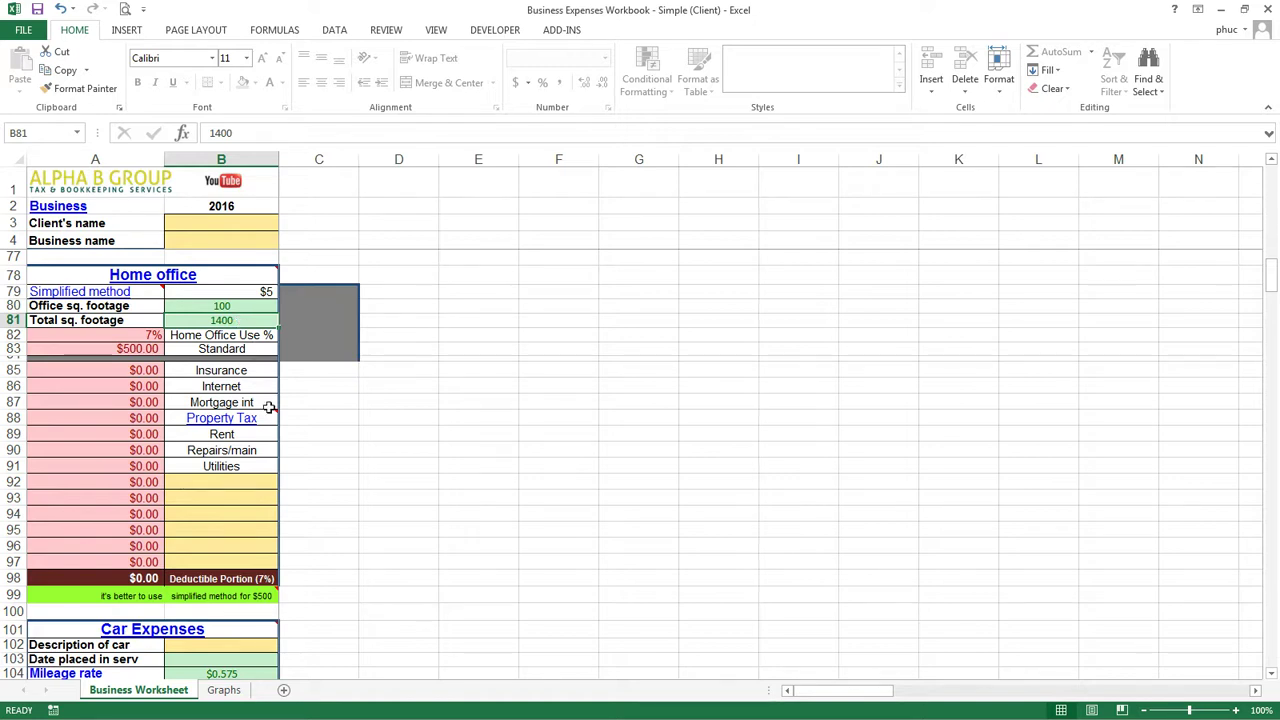
# Enter home office Insurance amounts of 100 and 100.
pyautogui.click(303, 371)
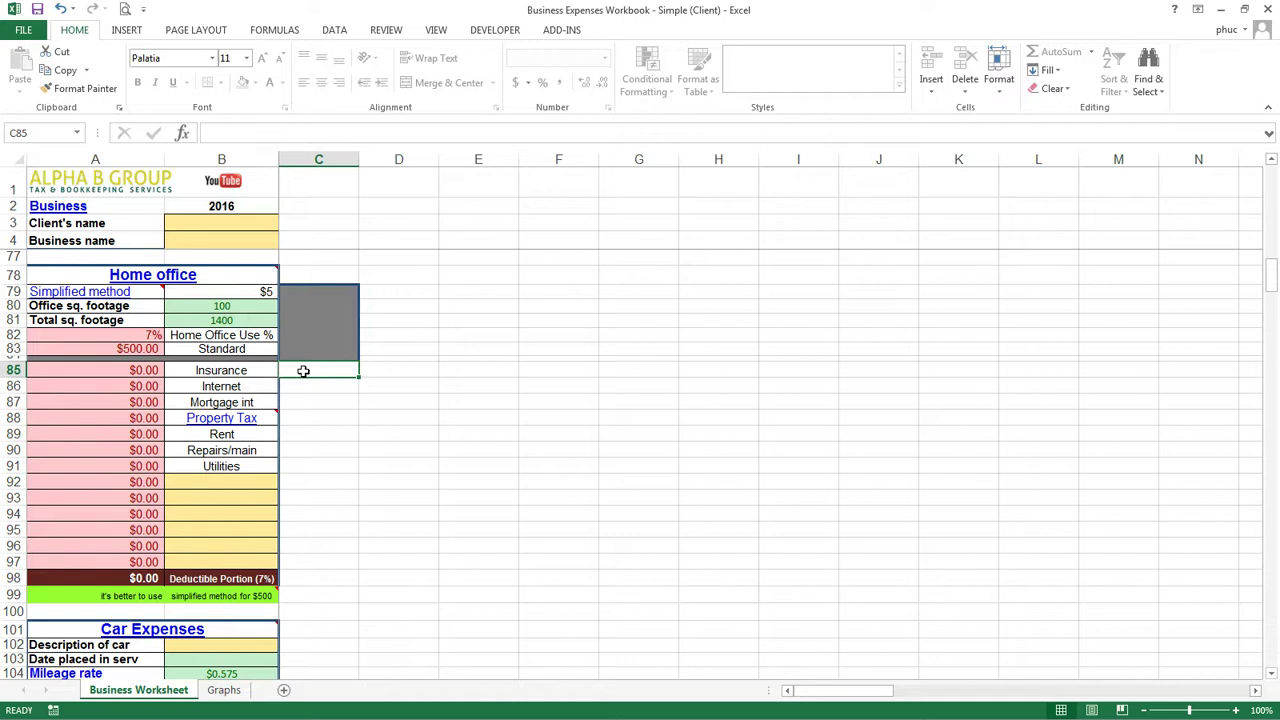
pyautogui.write('100')
pyautogui.press('Tab')
pyautogui.write('100')
pyautogui.press('Tab')
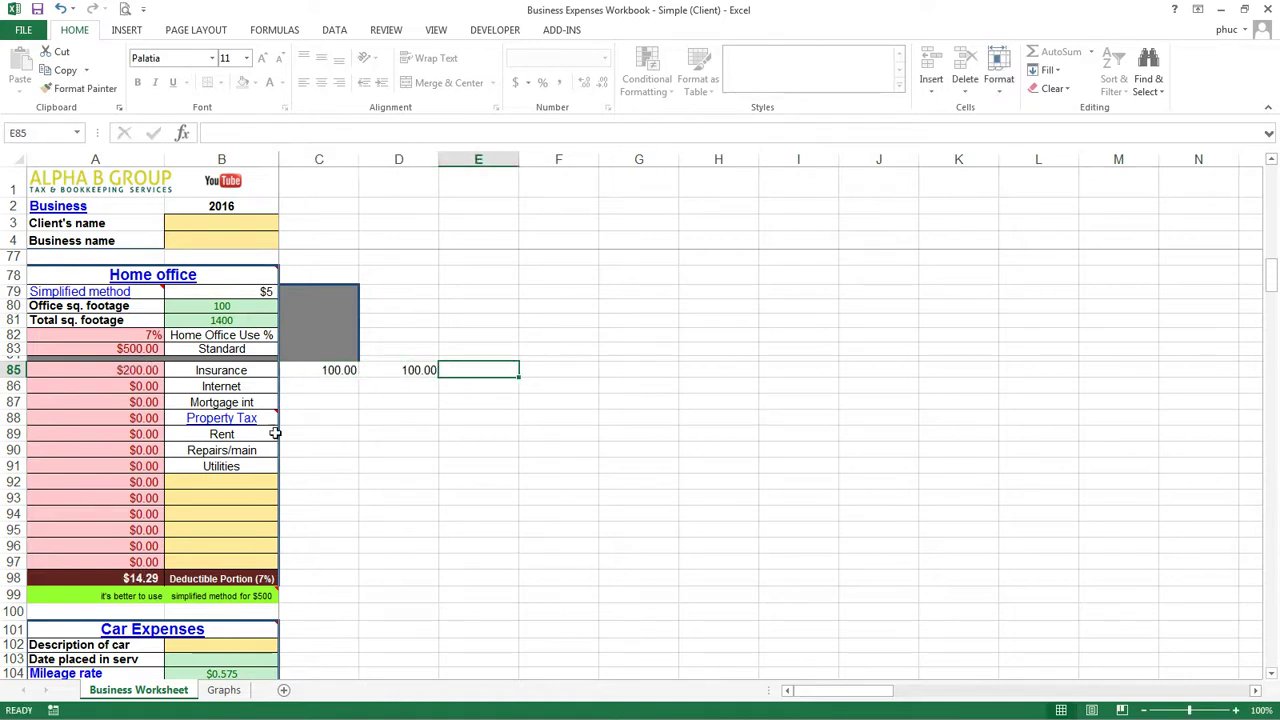
# Enter home office Rent amounts of 2000 and 2100.
pyautogui.click(296, 433)
pyautogui.write('2000')
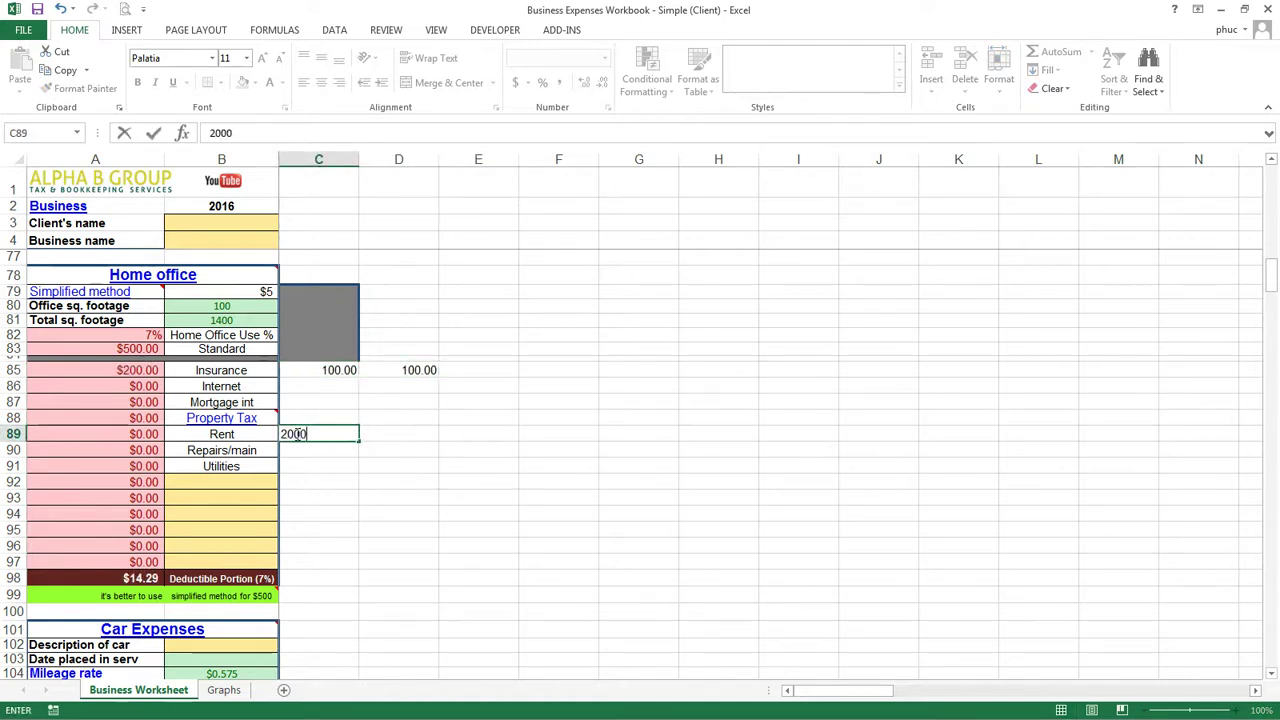
pyautogui.press('Tab')
pyautogui.write('2100')
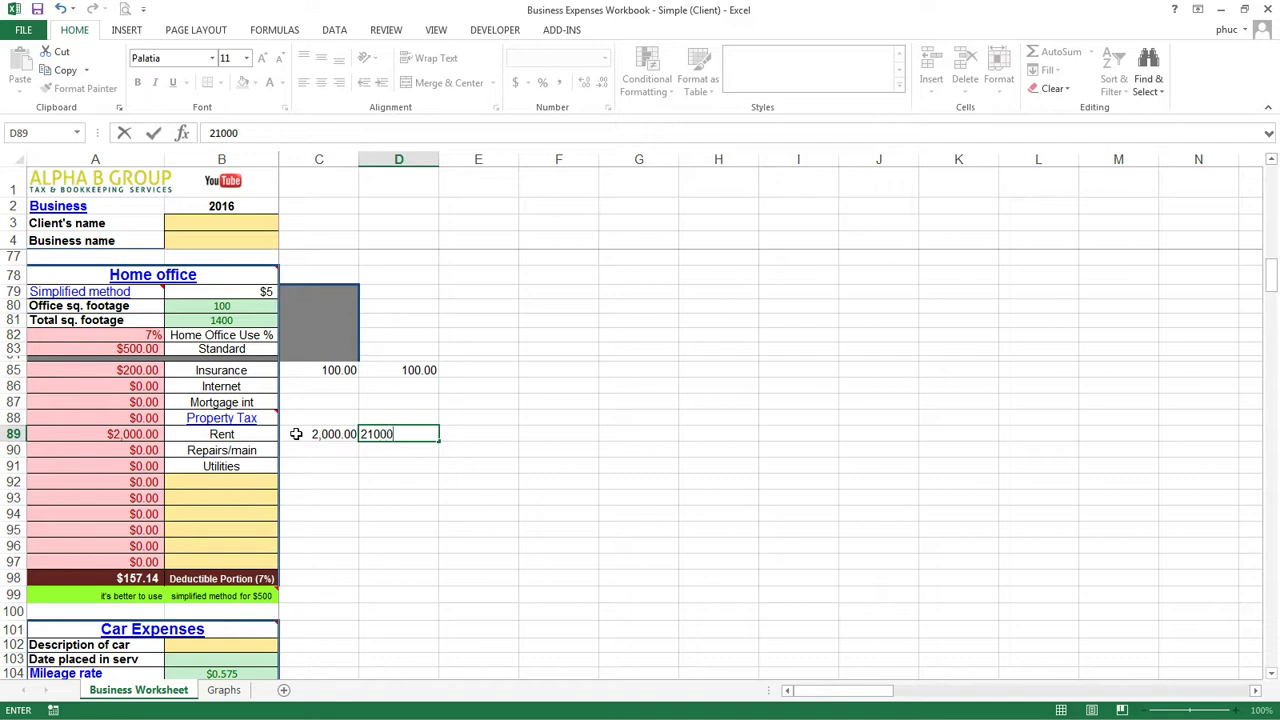
pyautogui.press('Return')
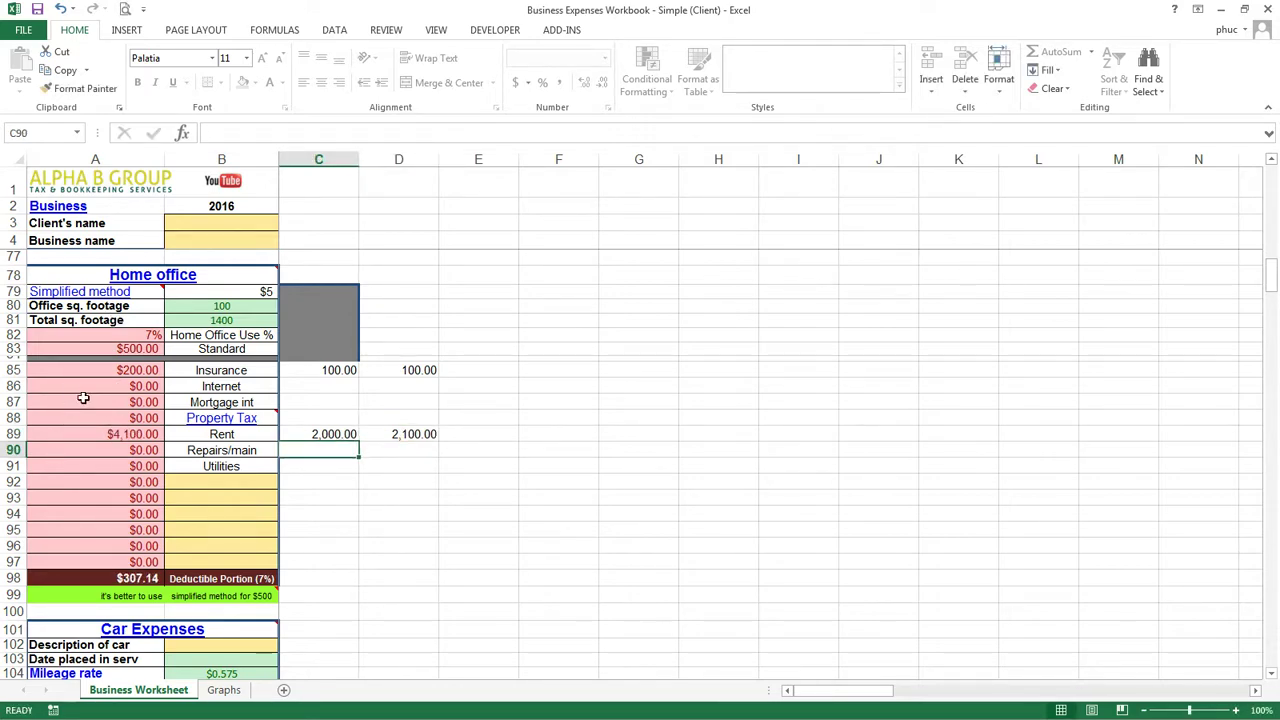
# Enter 50 business miles and 1000 total miles, then check the business-use percentage formula.
pyautogui.scroll(-4, 83, 398)
pyautogui.scroll(-3, 83, 399)
pyautogui.scroll(1, 114, 354)
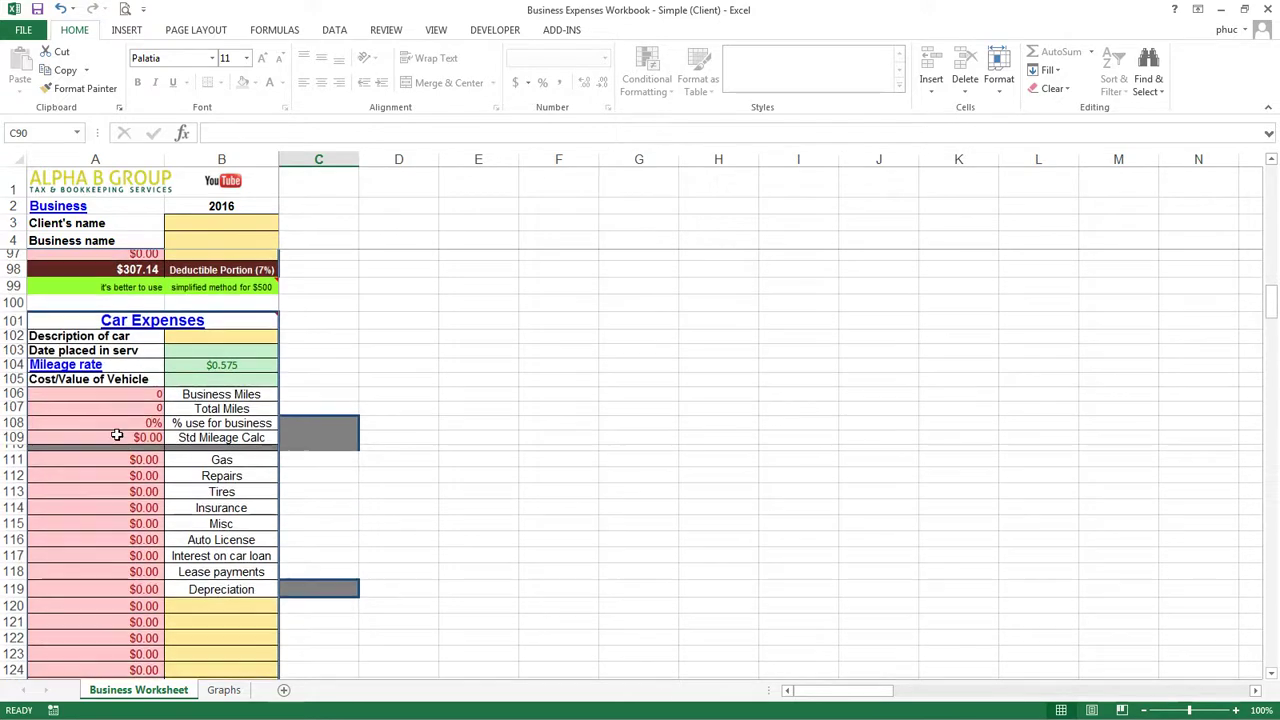
pyautogui.scroll(-1, 314, 406)
pyautogui.click(316, 384)
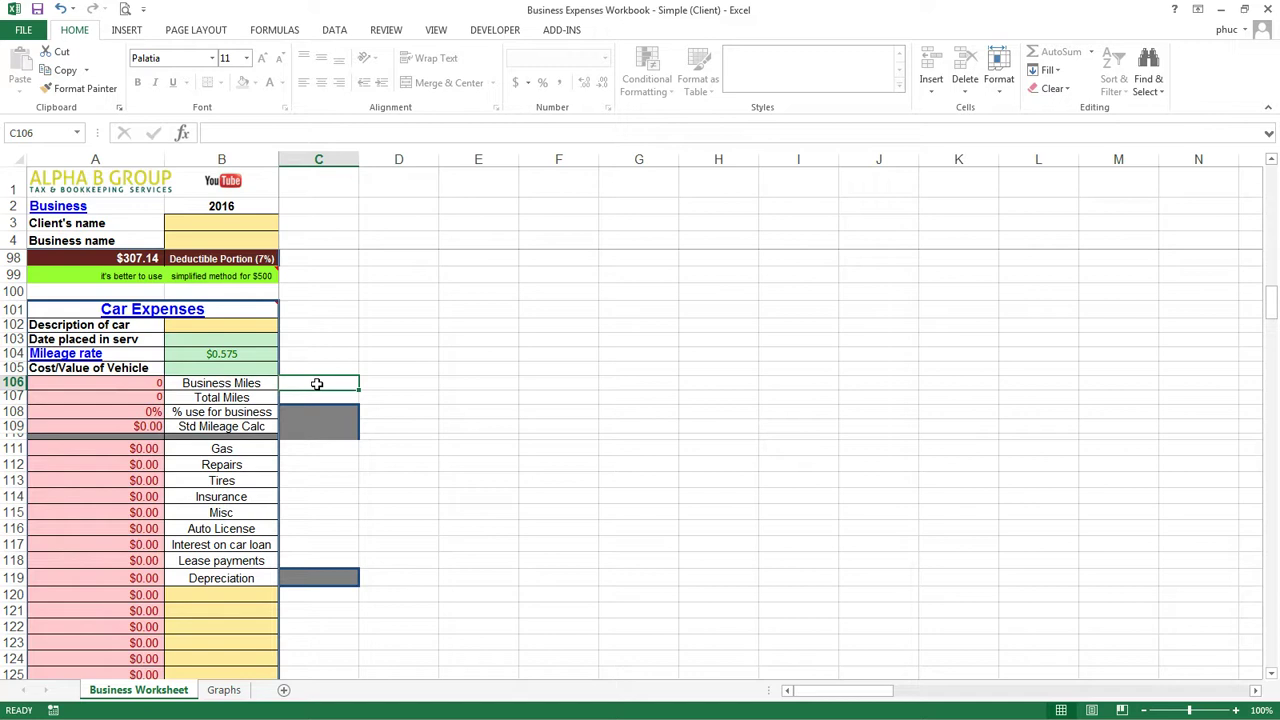
pyautogui.write('50')
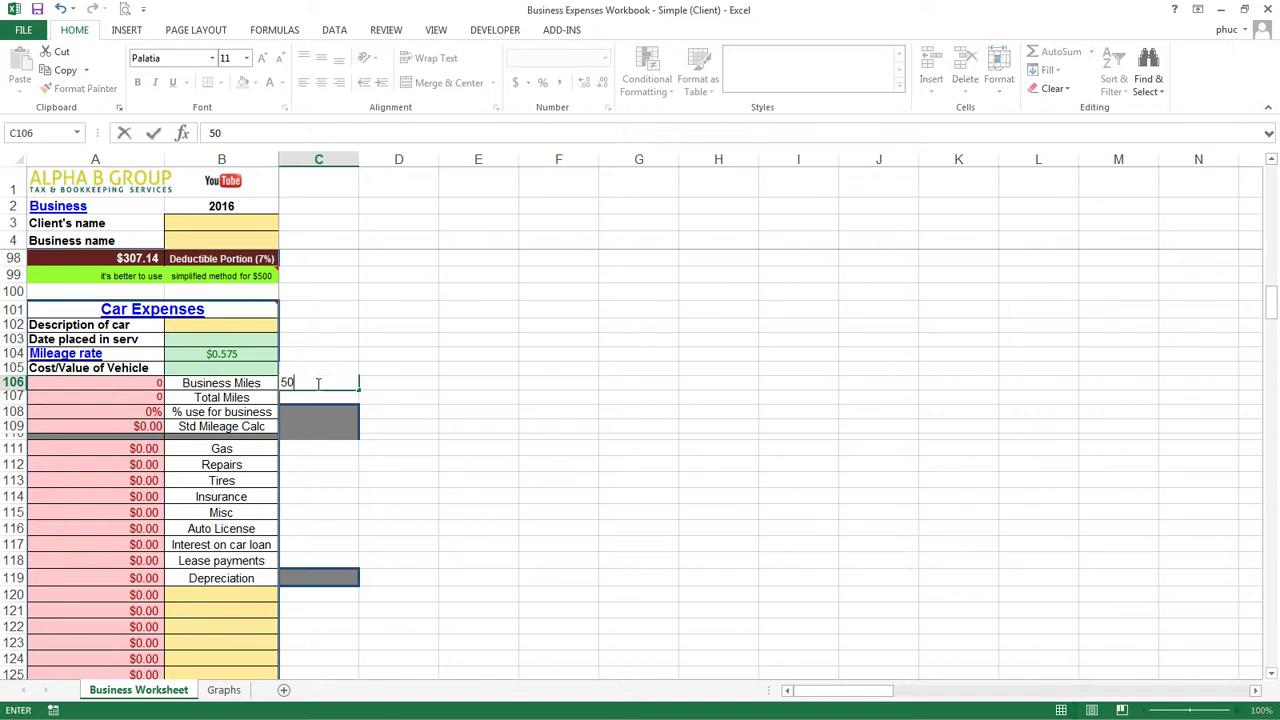
pyautogui.press('Return')
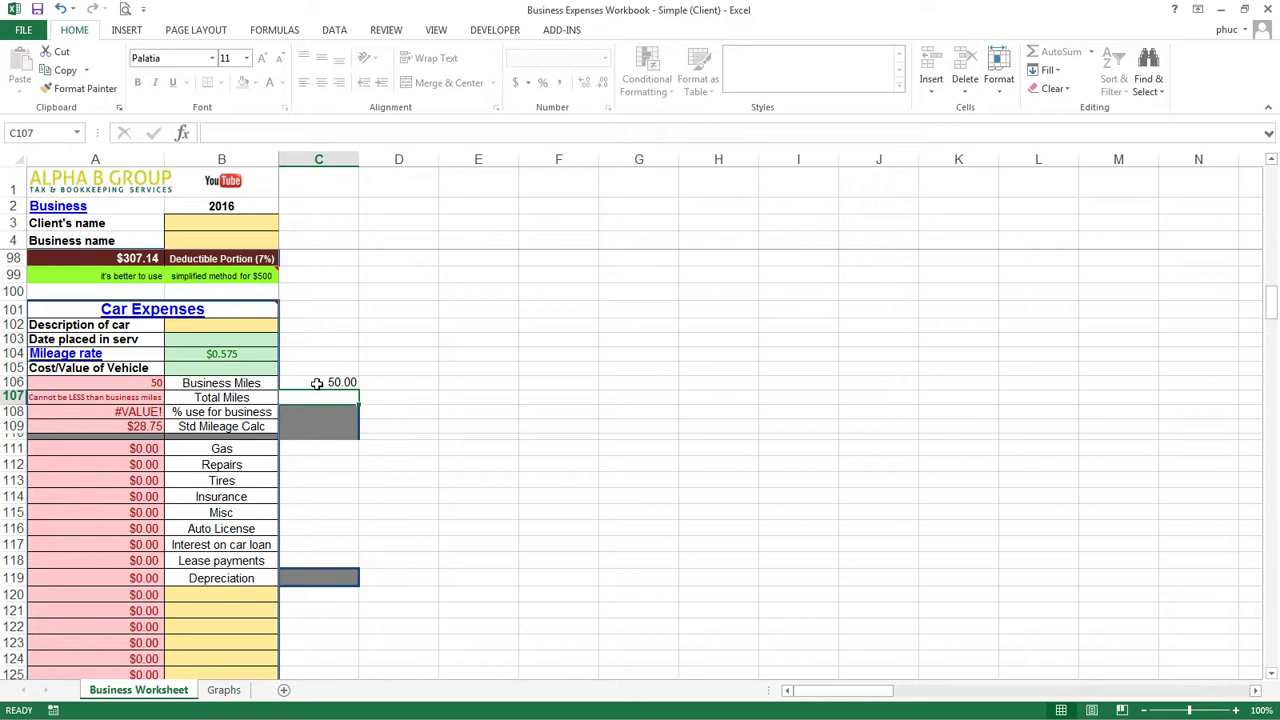
pyautogui.write('1000')
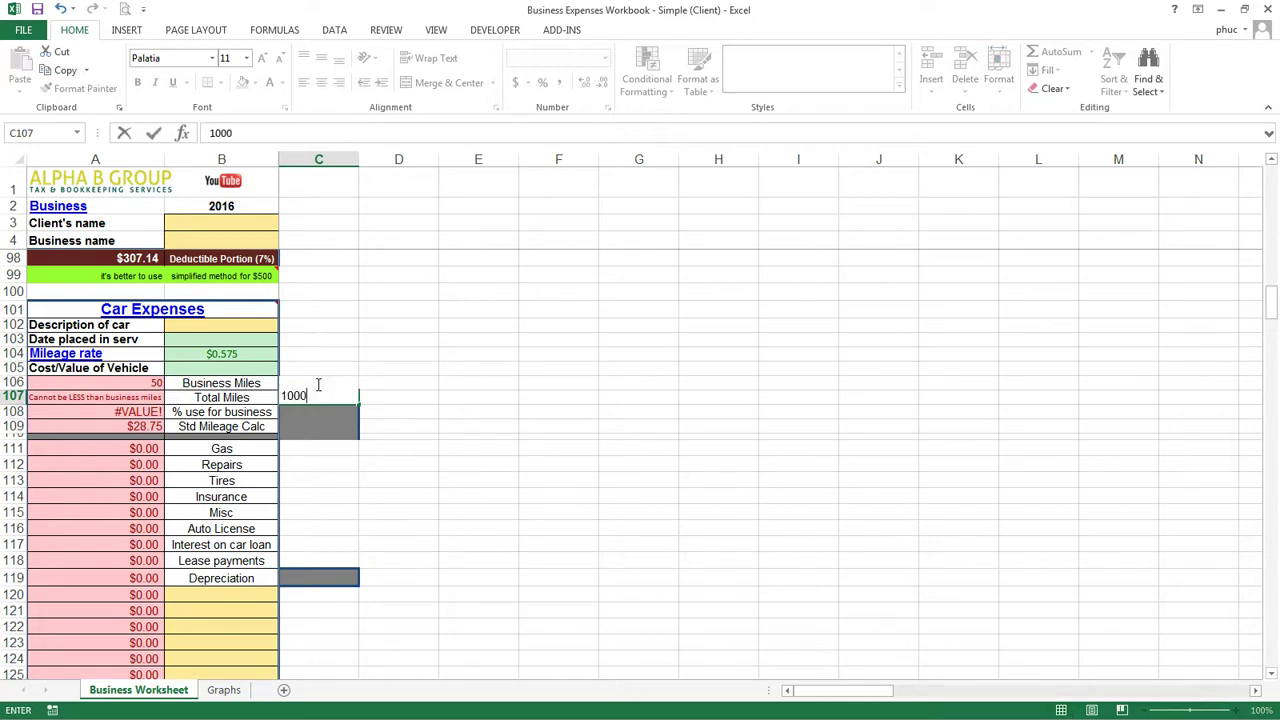
pyautogui.press('Return')
pyautogui.scroll(-1, 243, 397)
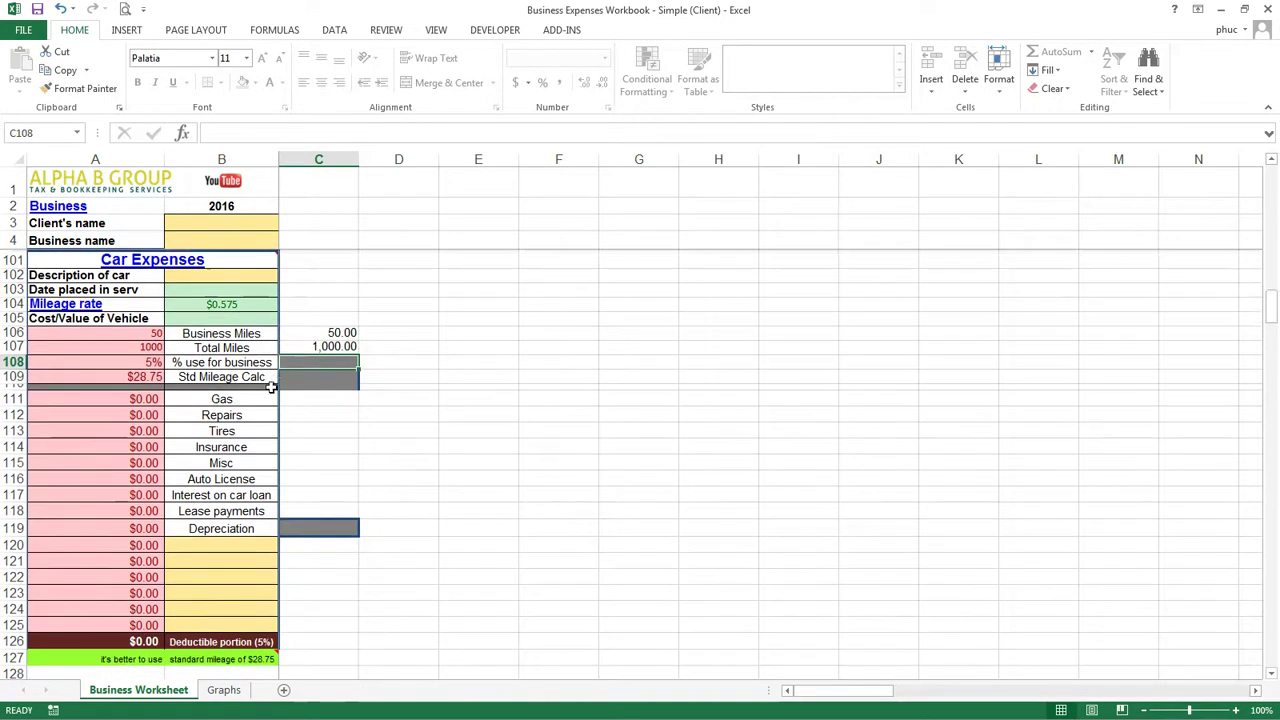
pyautogui.click(147, 360)
# Enter Gas costs of 100 and 100, correcting a mistyped 500.
pyautogui.click(304, 411)
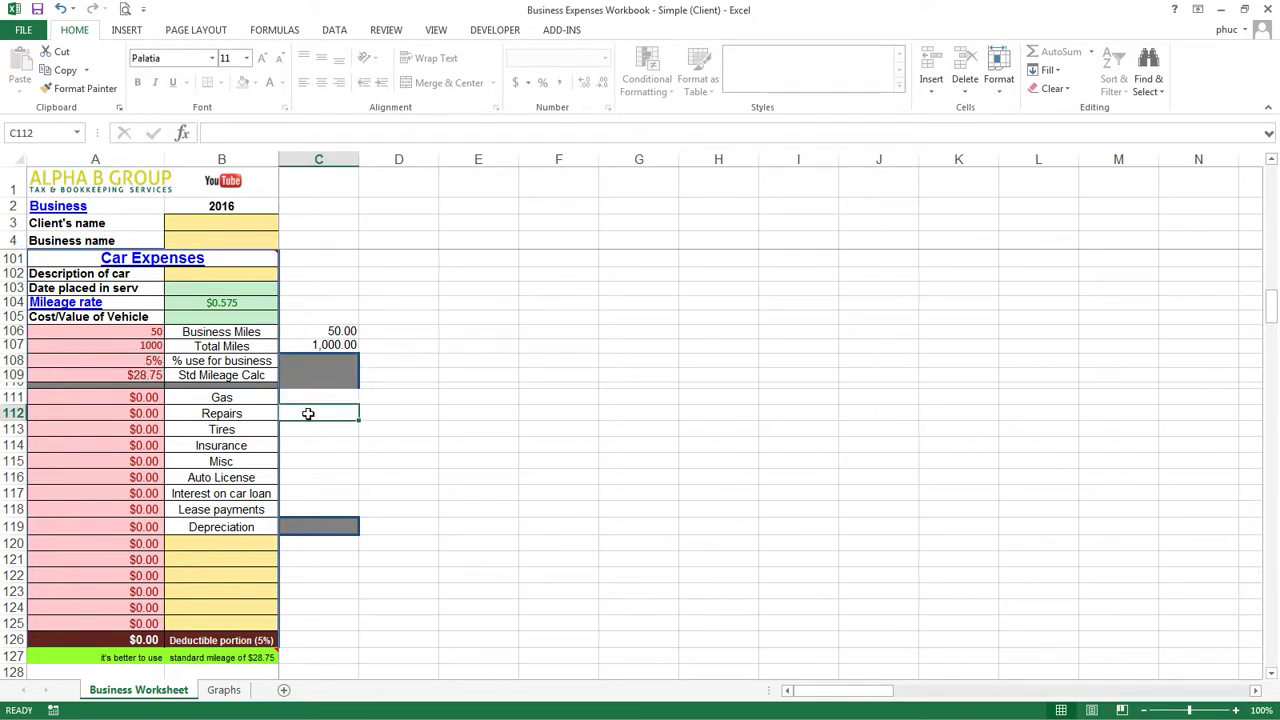
pyautogui.click(312, 397)
pyautogui.write('500')
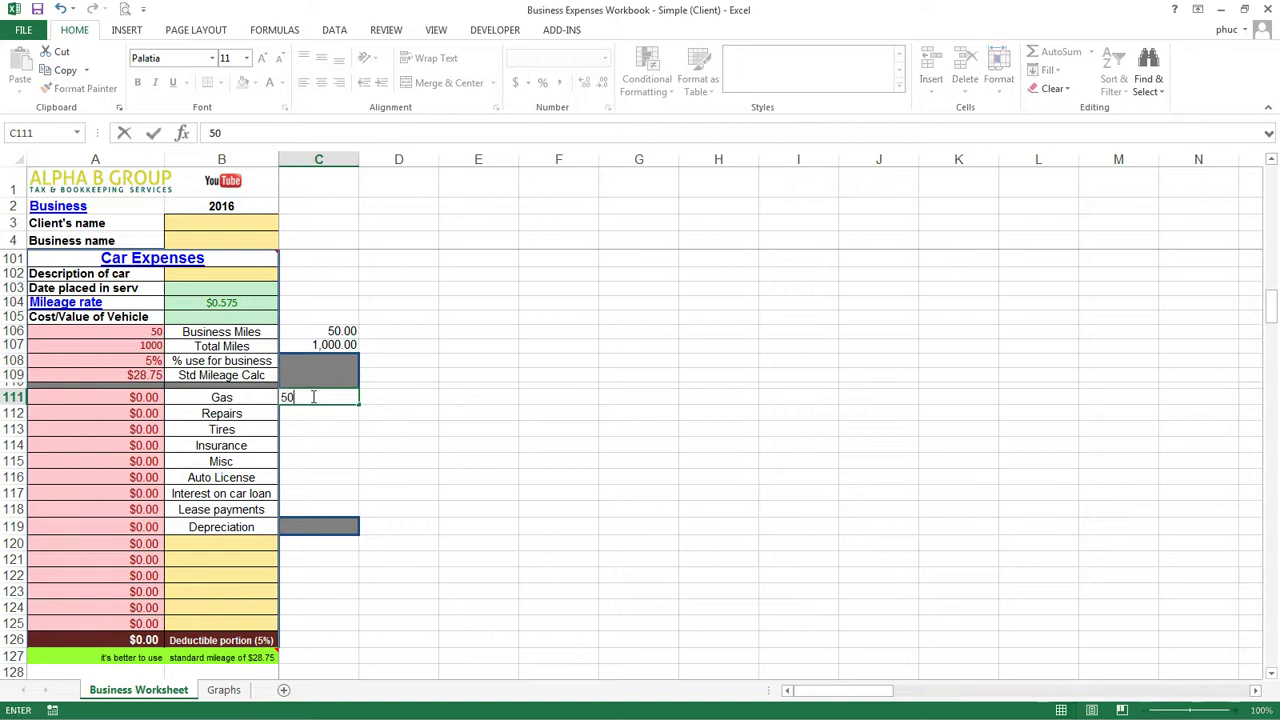
pyautogui.press('Tab')
pyautogui.click(312, 397)
pyautogui.write('100')
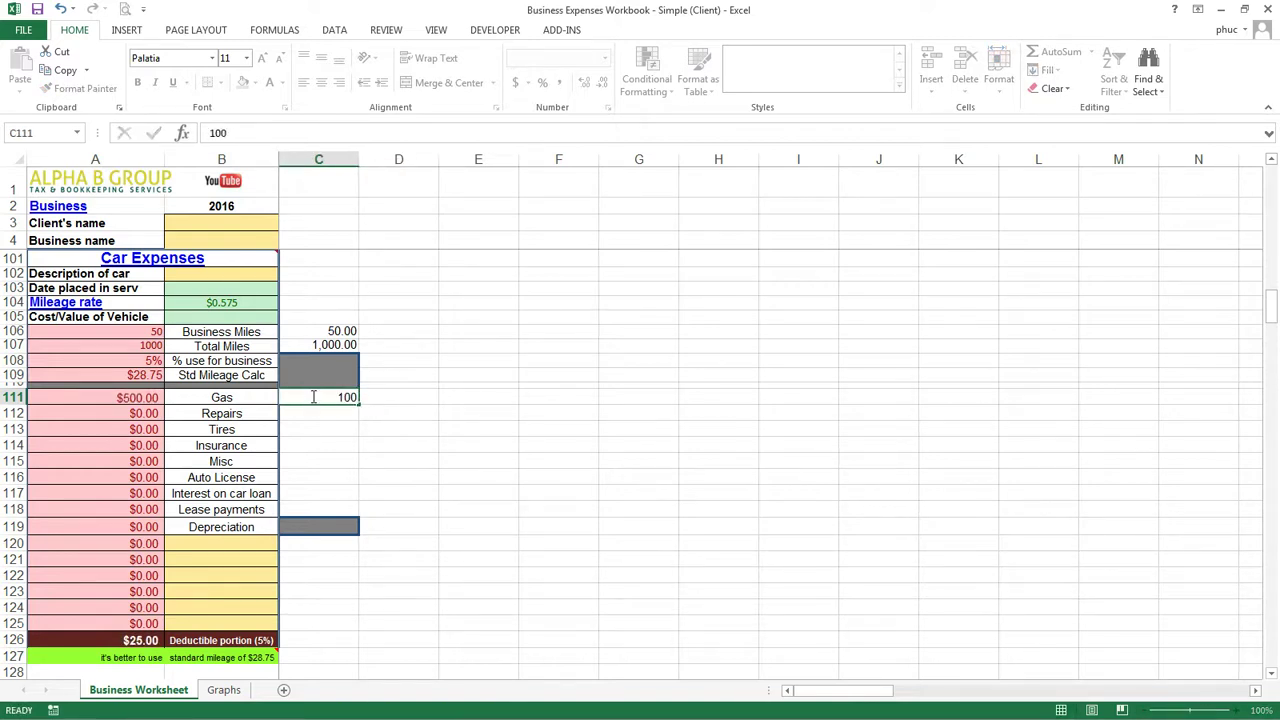
pyautogui.press('Tab')
pyautogui.write('100')
pyautogui.press('Tab')
pyautogui.press('Return')
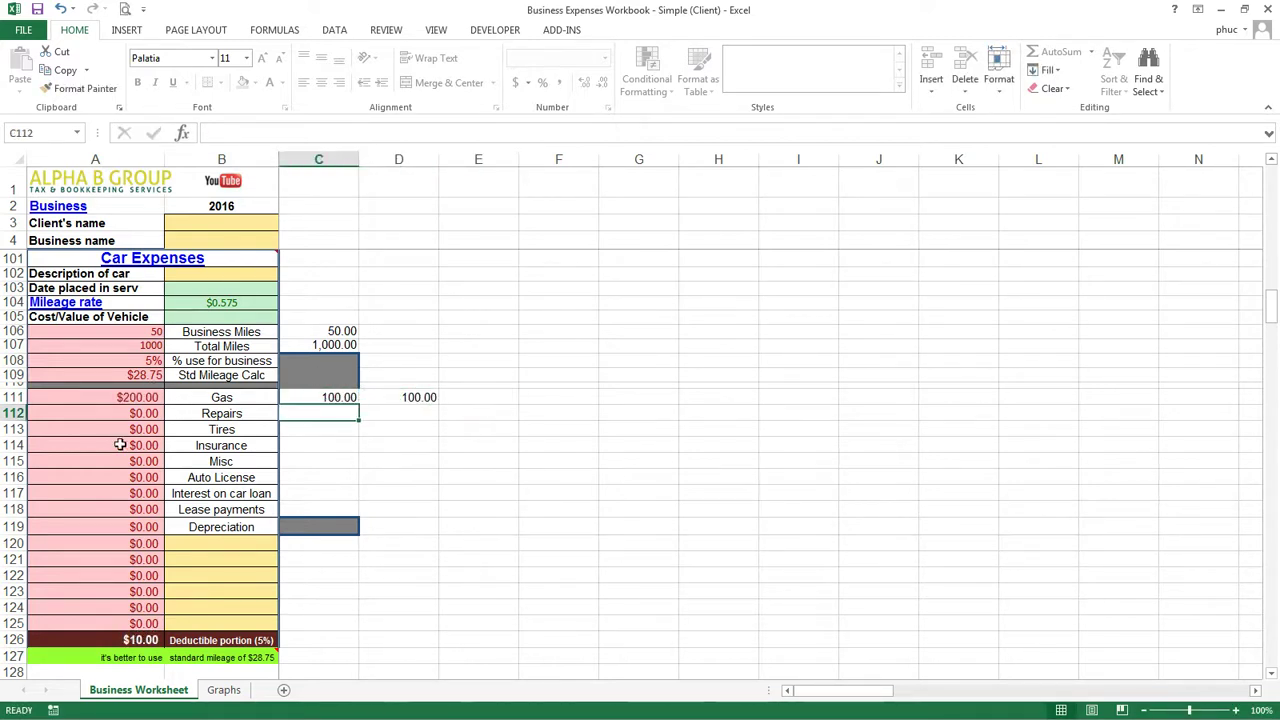
# Duplicate the worksheet with the Duplicate worksheet button to create Business Worksheet (2).
pyautogui.scroll(-3, 144, 458)
pyautogui.scroll(-1, 144, 458)
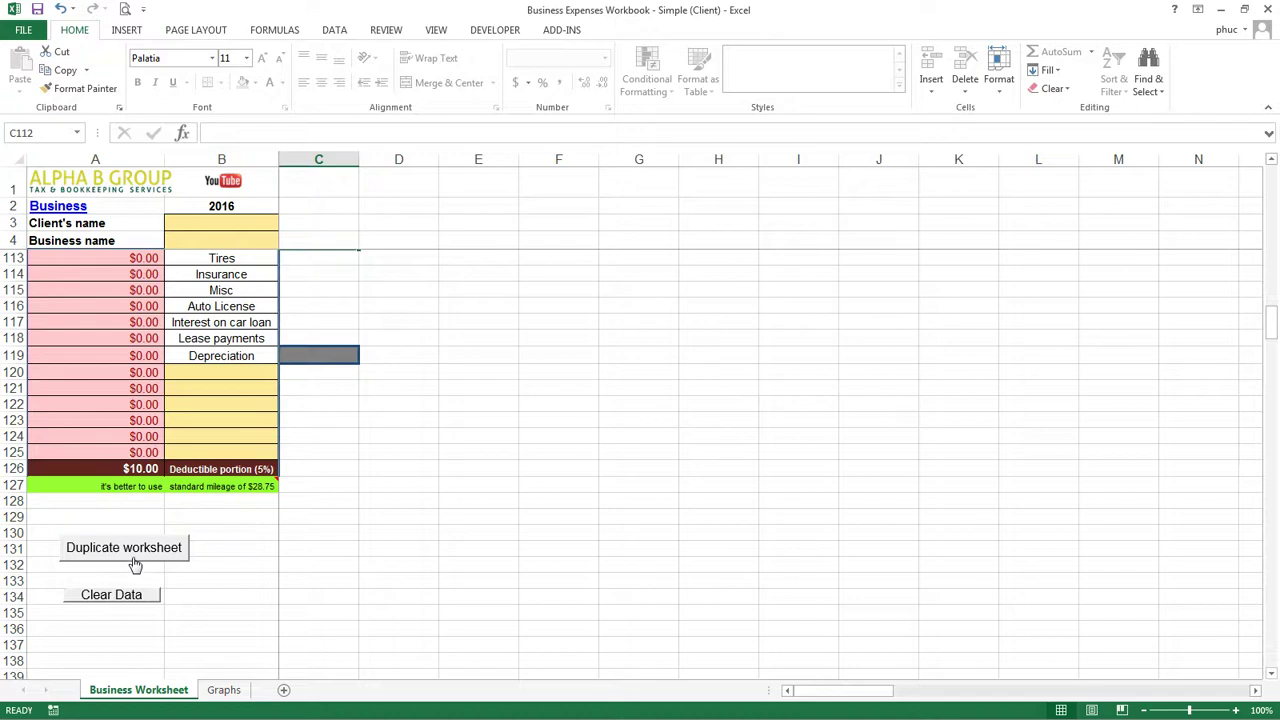
pyautogui.click(134, 558)
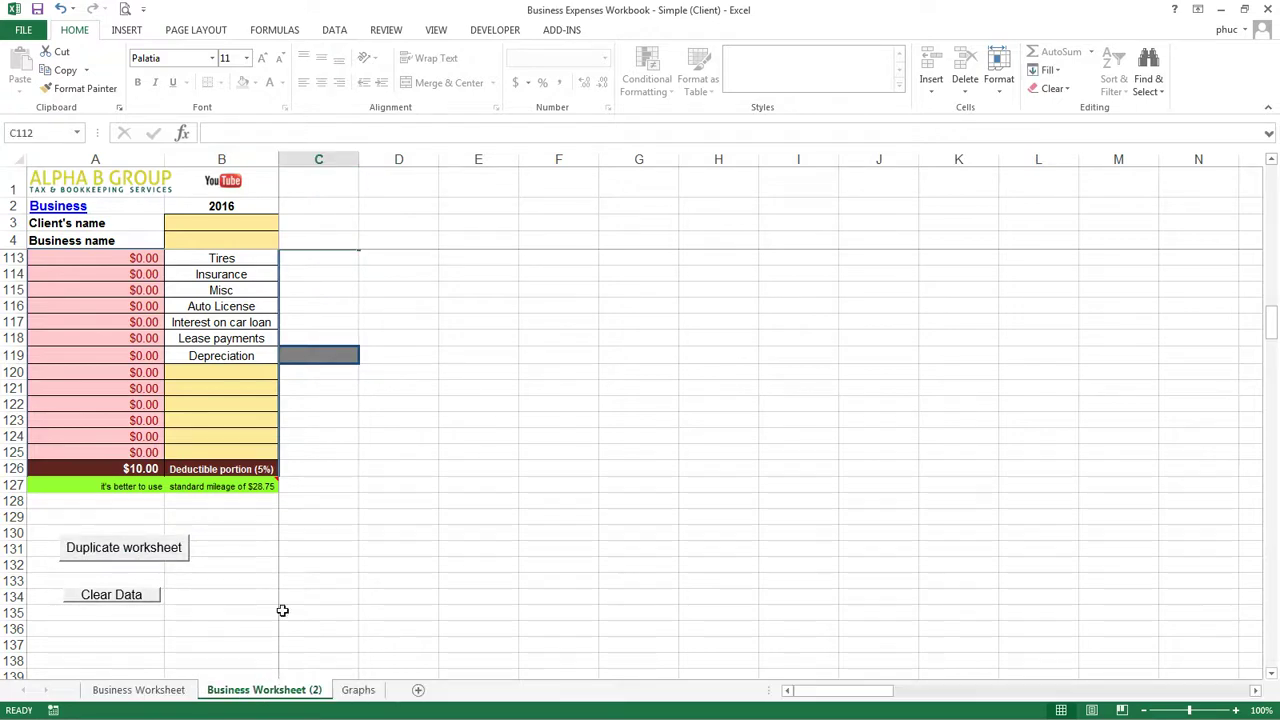
pyautogui.scroll(9, 282, 590)
pyautogui.scroll(-8, 266, 560)
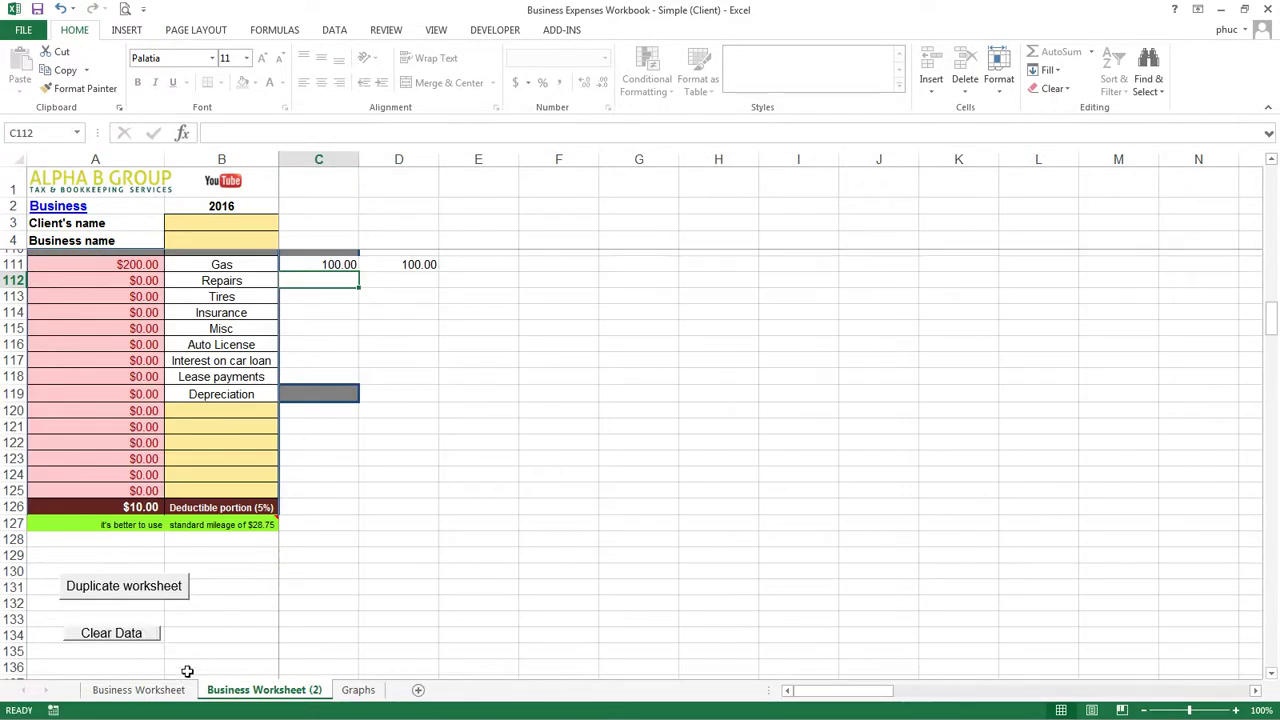
# Clear all data on Business Worksheet (2), confirming with Yes, and check the Delivery amount reads $0.00.
pyautogui.click(126, 636)
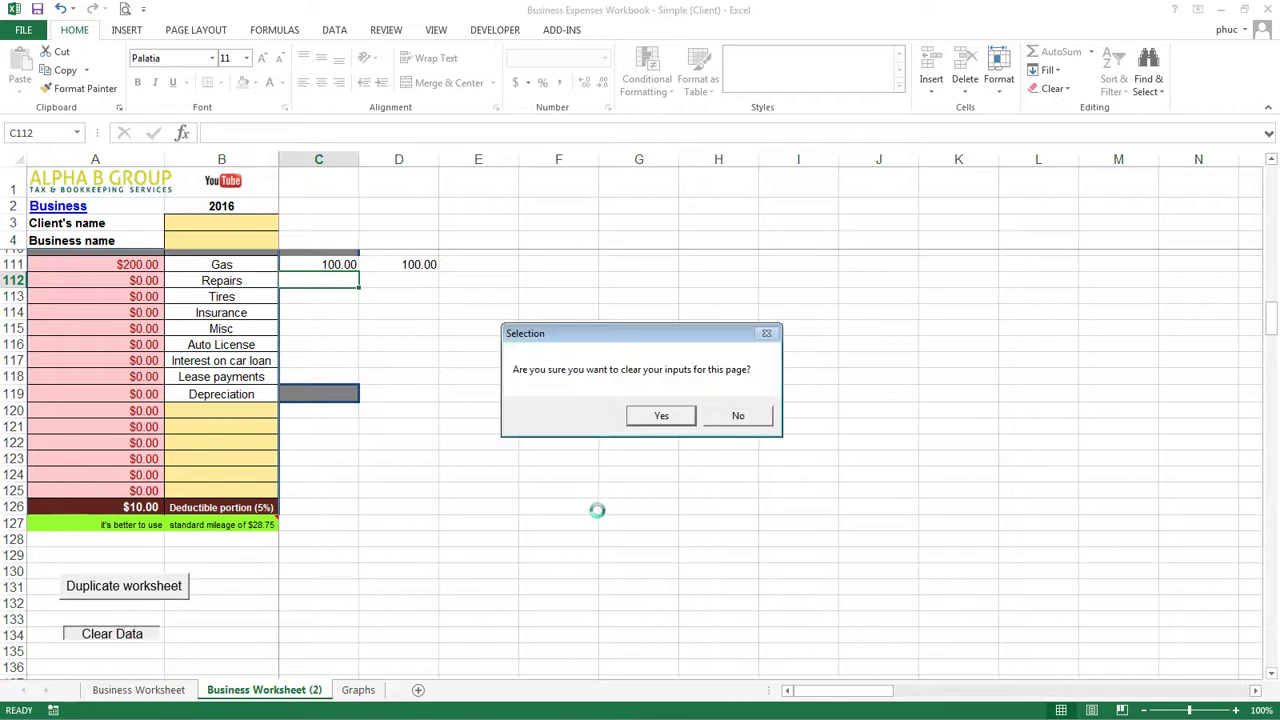
pyautogui.click(657, 418)
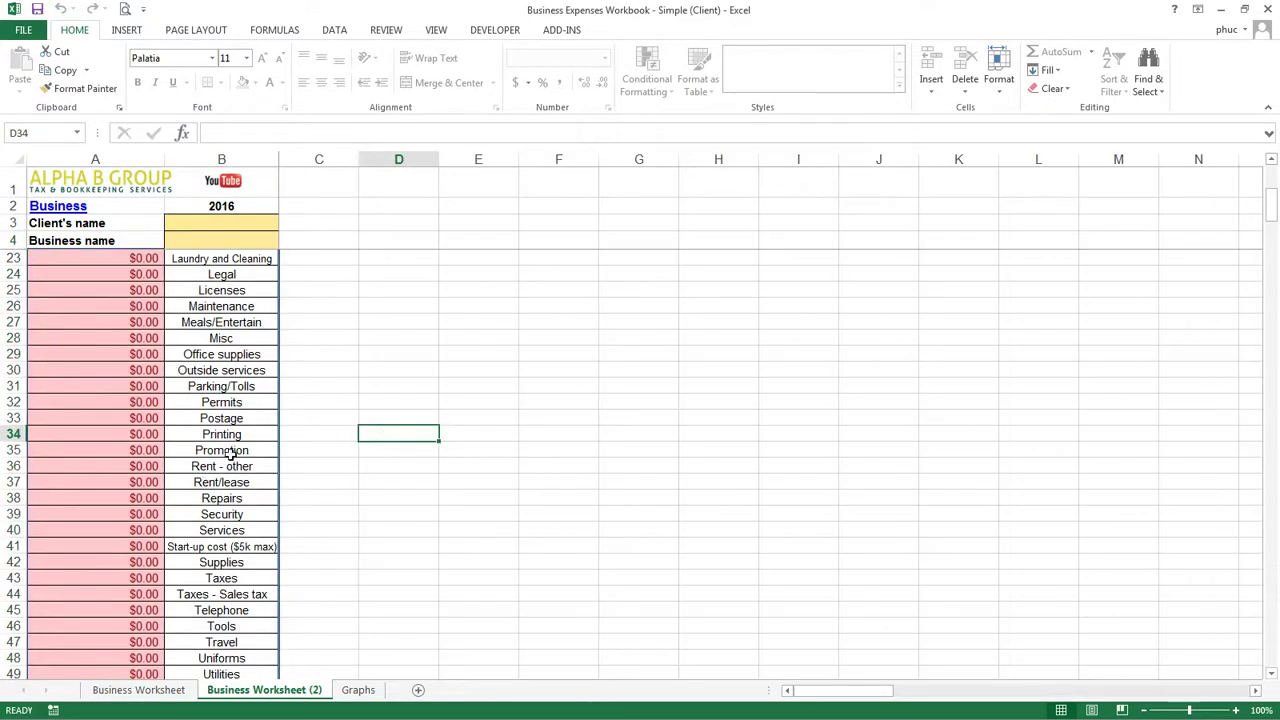
pyautogui.scroll(6, 229, 450)
pyautogui.scroll(-2, 190, 447)
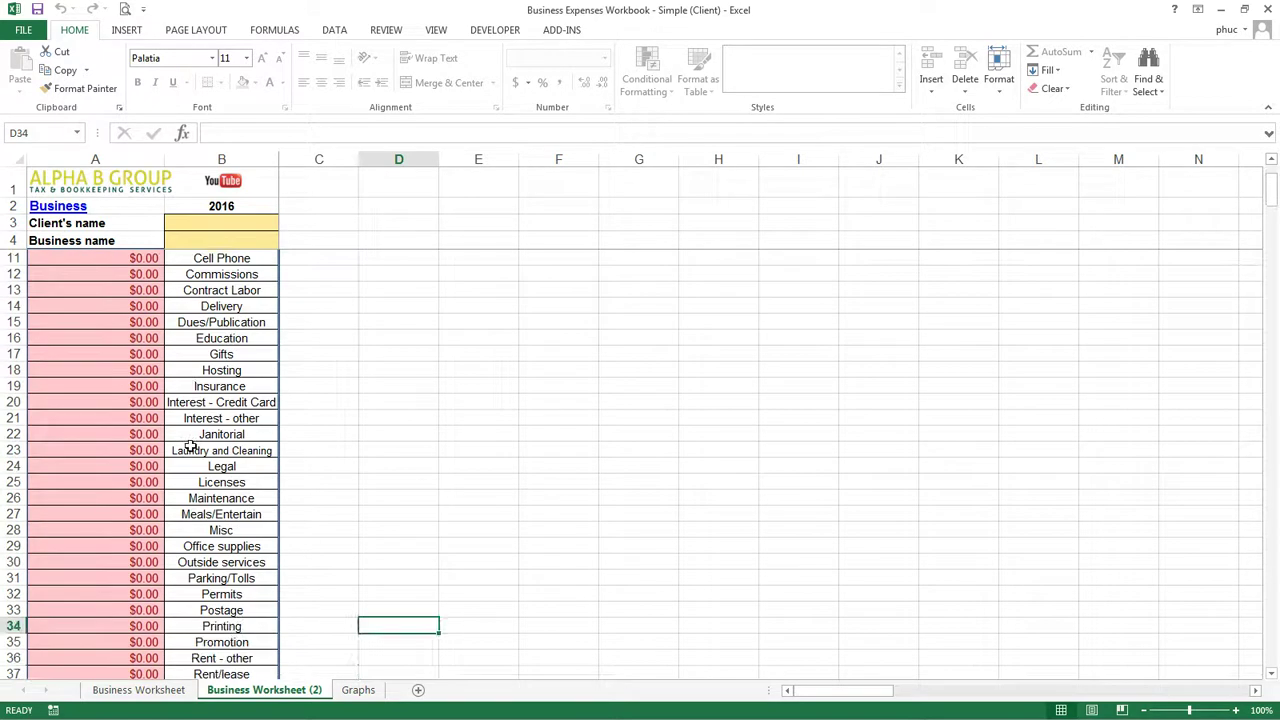
pyautogui.click(308, 299)
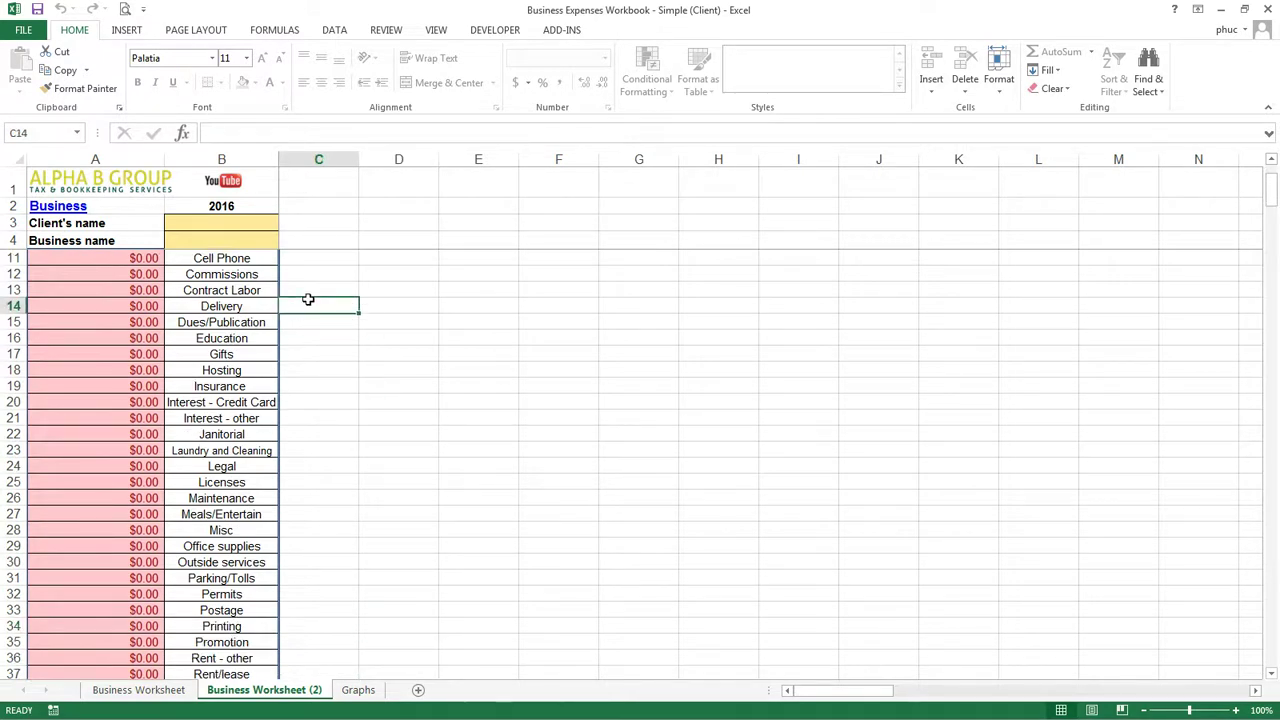